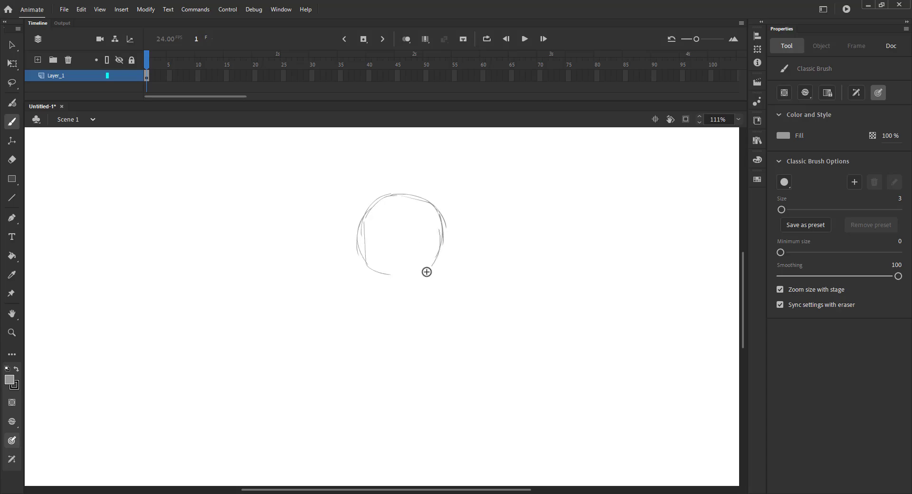
Step: Undo the last two strokes, close the lower edge of the head circle, and reinforce its upper edge with the Classic Brush
{"action": "key", "text": "ctrl+z"}
{"action": "key", "text": "ctrl+z"}
{"action": "mouse_move", "coordinate": [428, 270]}
{"action": "left_mouse_down"}
{"action": "mouse_move", "coordinate": [362, 230]}
{"action": "mouse_move", "coordinate": [371, 265]}
{"action": "left_mouse_up"}
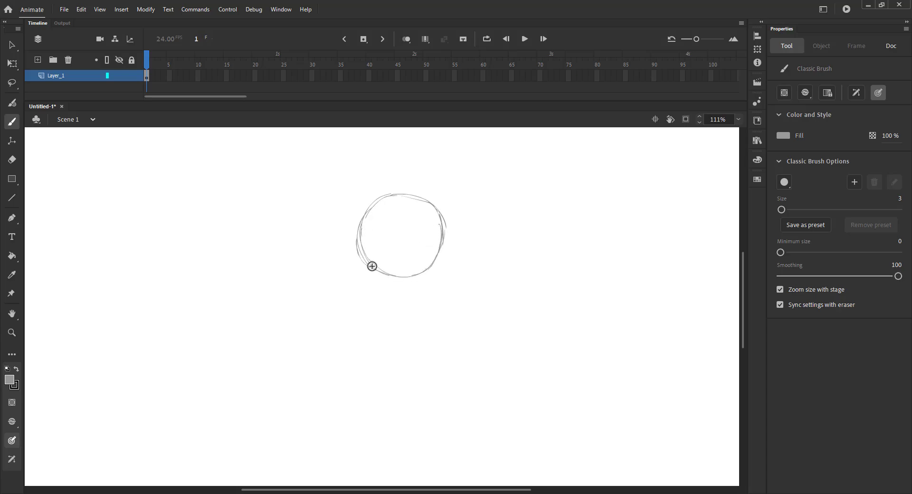
{"action": "left_click_drag", "start_coordinate": [396, 193], "coordinate": [446, 219]}
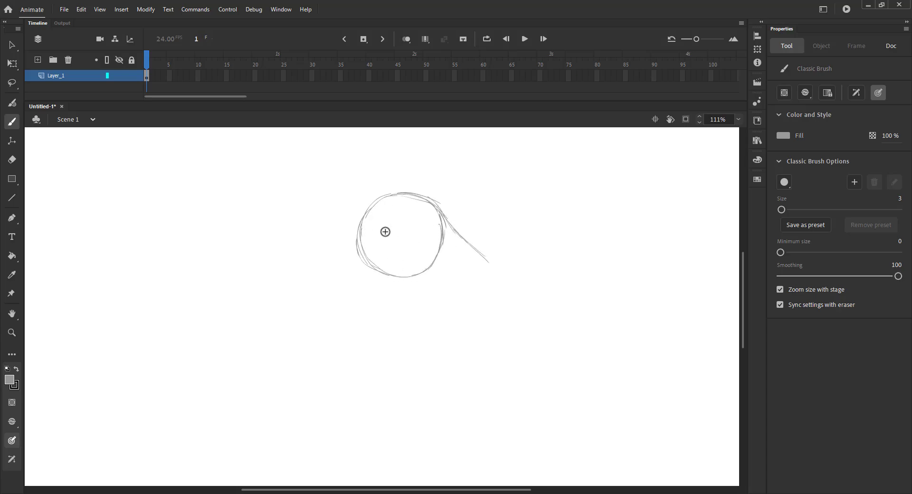
Step: Sketch the muzzle, jaw and shaded nose tip on the head, and add a round eye socket
{"action": "mouse_move", "coordinate": [362, 227]}
{"action": "left_mouse_down"}
{"action": "mouse_move", "coordinate": [404, 275]}
{"action": "mouse_move", "coordinate": [486, 284]}
{"action": "mouse_move", "coordinate": [495, 271]}
{"action": "mouse_move", "coordinate": [482, 257]}
{"action": "mouse_move", "coordinate": [497, 272]}
{"action": "mouse_move", "coordinate": [471, 291]}
{"action": "mouse_move", "coordinate": [486, 287]}
{"action": "mouse_move", "coordinate": [426, 276]}
{"action": "left_mouse_up"}
{"action": "mouse_move", "coordinate": [490, 282]}
{"action": "left_mouse_down"}
{"action": "mouse_move", "coordinate": [496, 270]}
{"action": "mouse_move", "coordinate": [465, 272]}
{"action": "left_mouse_up"}
{"action": "mouse_move", "coordinate": [403, 217]}
{"action": "left_mouse_down"}
{"action": "mouse_move", "coordinate": [429, 207]}
{"action": "mouse_move", "coordinate": [409, 209]}
{"action": "mouse_move", "coordinate": [403, 223]}
{"action": "mouse_move", "coordinate": [439, 232]}
{"action": "left_mouse_up"}
{"action": "key", "text": "ctrl+z"}
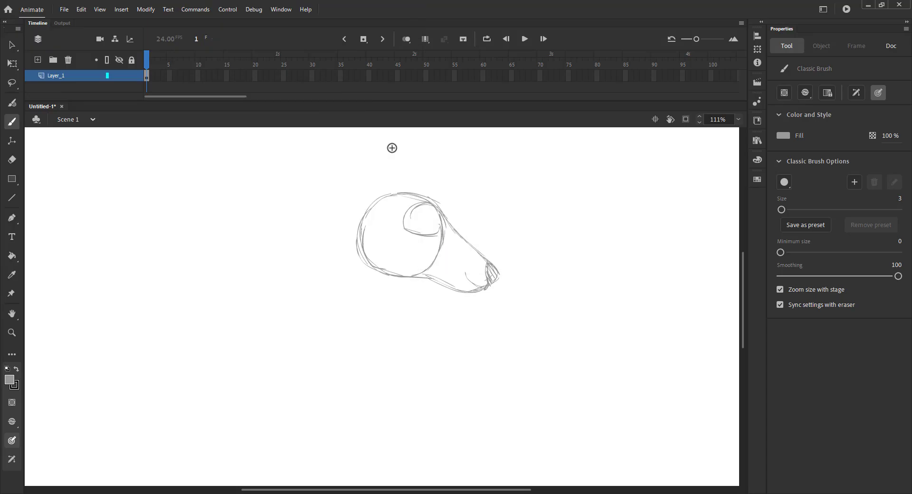
Step: Lasso the muzzle and nudge it slightly left and up to shorten the snout
{"action": "key", "text": "ctrl+2"}
{"action": "key", "text": "l"}
{"action": "left_click_drag", "start_coordinate": [417, 313], "coordinate": [433, 300]}
{"action": "key", "text": "Left"}
{"action": "key", "text": "Left"}
{"action": "key", "text": "Left"}
{"action": "key", "text": "Left"}
{"action": "key", "text": "Up"}
{"action": "key", "text": "Up"}
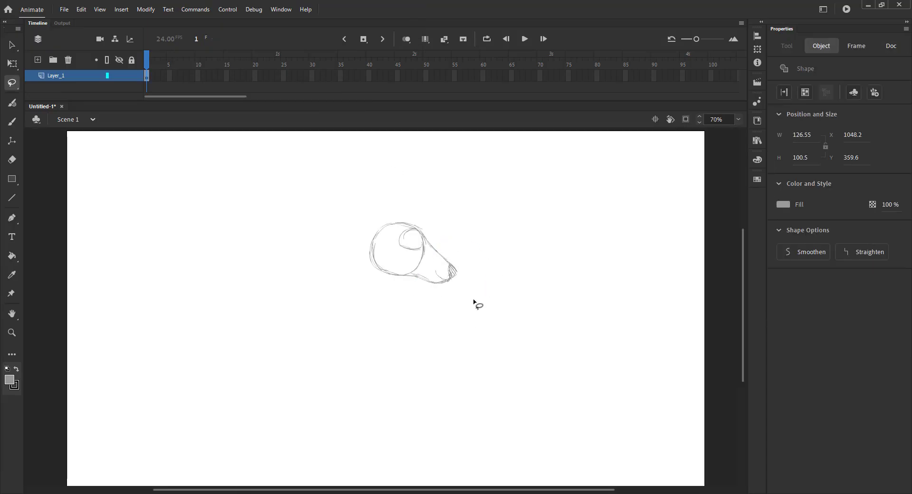
{"action": "left_click", "coordinate": [473, 301]}
Step: Draw a diagonal guideline across the face toward the muzzle and delete the eye socket strokes
{"action": "key", "text": "b"}
{"action": "left_click_drag", "start_coordinate": [384, 231], "coordinate": [437, 268]}
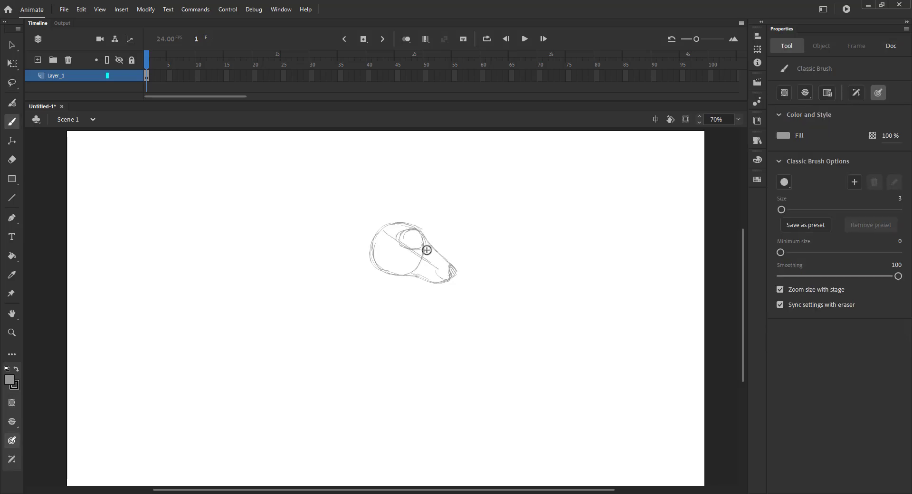
{"action": "key", "text": "v"}
{"action": "left_click", "coordinate": [407, 229]}
{"action": "key", "text": "Delete"}
{"action": "key", "text": "b"}
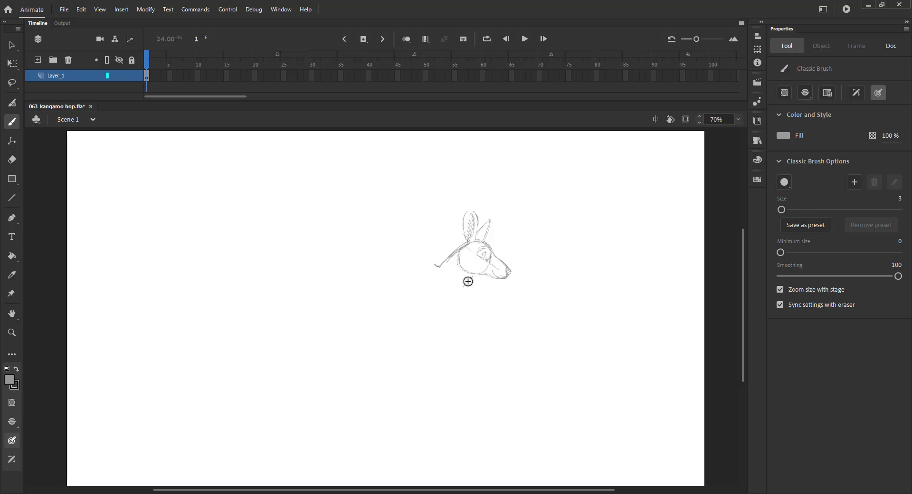
Step: Sketch the throat line and the arched back, redrawing the rump curve behind it
{"action": "mouse_move", "coordinate": [468, 281]}
{"action": "left_mouse_down"}
{"action": "mouse_move", "coordinate": [399, 229]}
{"action": "mouse_move", "coordinate": [439, 267]}
{"action": "left_mouse_up"}
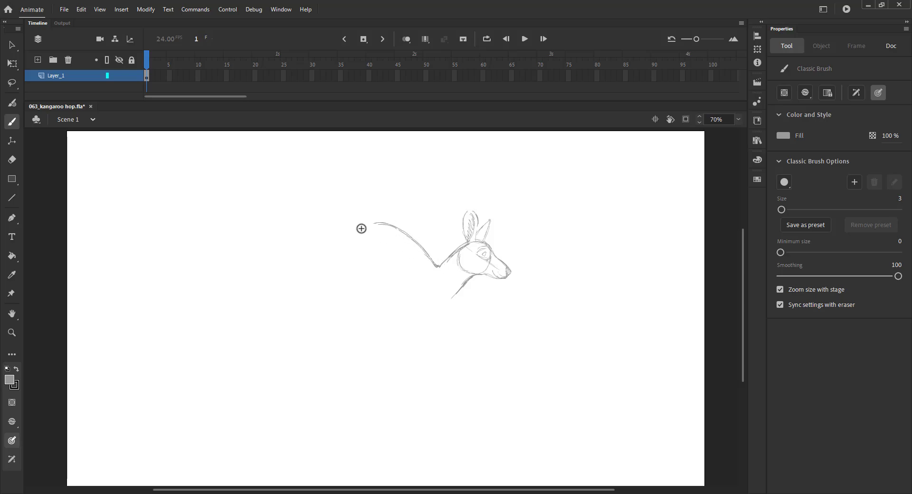
{"action": "left_click_drag", "start_coordinate": [371, 224], "coordinate": [353, 232]}
{"action": "mouse_move", "coordinate": [367, 225]}
{"action": "left_mouse_down"}
{"action": "mouse_move", "coordinate": [320, 259]}
{"action": "mouse_move", "coordinate": [318, 273]}
{"action": "left_mouse_up"}
{"action": "key", "text": "ctrl+z"}
{"action": "key", "text": "ctrl+z"}
{"action": "left_click_drag", "start_coordinate": [331, 243], "coordinate": [320, 280]}
Step: Sketch the near hind leg from the front and rear of the thigh down the long shin to the ankle
{"action": "left_click_drag", "start_coordinate": [378, 292], "coordinate": [373, 306]}
{"action": "left_click_drag", "start_coordinate": [316, 272], "coordinate": [342, 301]}
{"action": "mouse_move", "coordinate": [325, 287]}
{"action": "left_mouse_down"}
{"action": "mouse_move", "coordinate": [345, 312]}
{"action": "mouse_move", "coordinate": [351, 297]}
{"action": "left_mouse_up"}
{"action": "left_click_drag", "start_coordinate": [352, 299], "coordinate": [351, 323]}
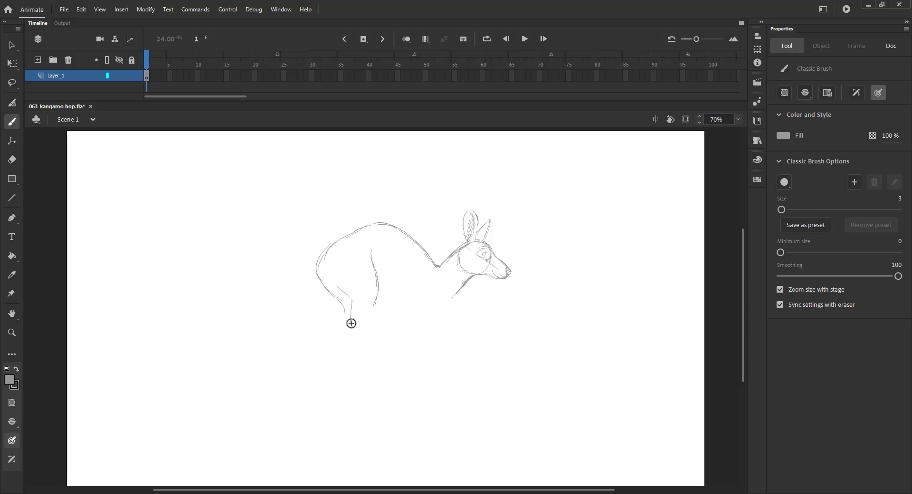
{"action": "mouse_move", "coordinate": [378, 290]}
{"action": "left_mouse_down"}
{"action": "mouse_move", "coordinate": [368, 321]}
{"action": "mouse_move", "coordinate": [346, 326]}
{"action": "mouse_move", "coordinate": [342, 350]}
{"action": "left_mouse_up"}
{"action": "left_click_drag", "start_coordinate": [369, 319], "coordinate": [347, 393]}
{"action": "left_click_drag", "start_coordinate": [342, 338], "coordinate": [336, 407]}
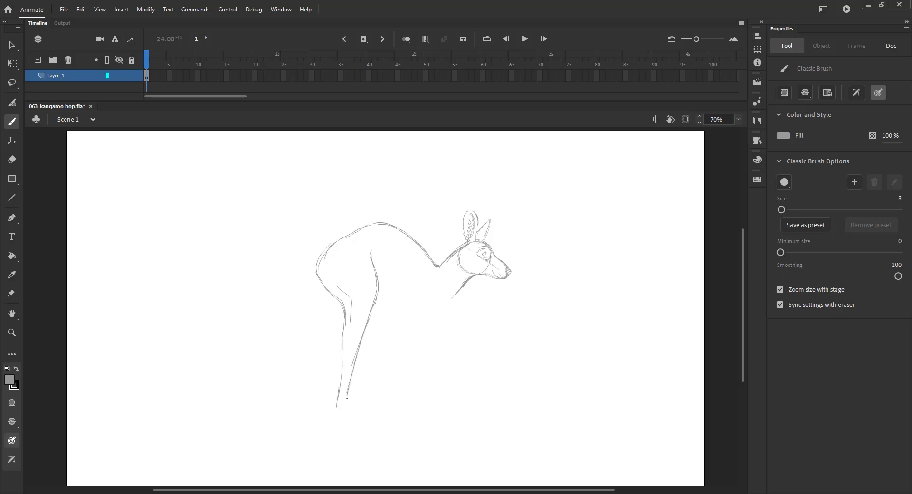
Step: Sketch the chest and belly line back to the thigh, and add the long near hind foot
{"action": "left_click", "coordinate": [450, 304]}
{"action": "left_click_drag", "start_coordinate": [428, 311], "coordinate": [358, 292]}
{"action": "mouse_move", "coordinate": [346, 399]}
{"action": "left_mouse_down"}
{"action": "mouse_move", "coordinate": [370, 404]}
{"action": "mouse_move", "coordinate": [371, 414]}
{"action": "left_mouse_up"}
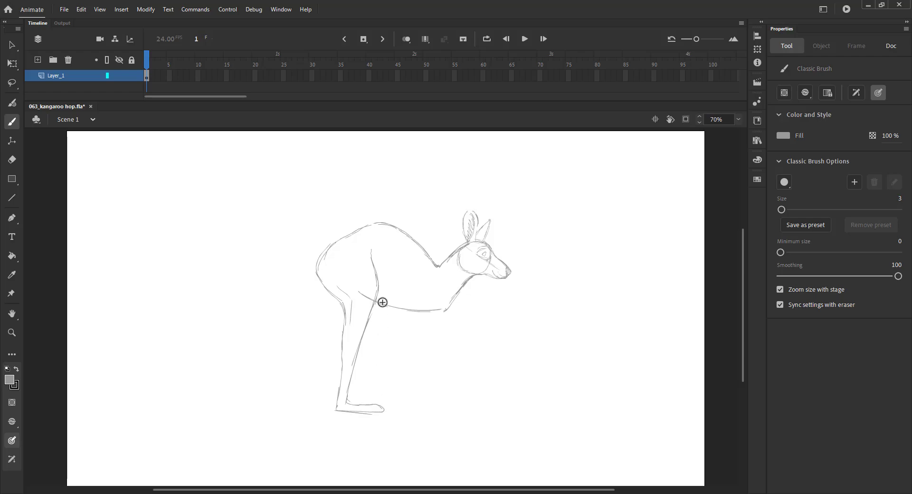
Step: Sketch the hatched far hind leg and foot, the near foreleg with its paw, and the hatched far foreleg
{"action": "mouse_move", "coordinate": [381, 303]}
{"action": "left_mouse_down"}
{"action": "mouse_move", "coordinate": [350, 402]}
{"action": "mouse_move", "coordinate": [374, 400]}
{"action": "left_mouse_up"}
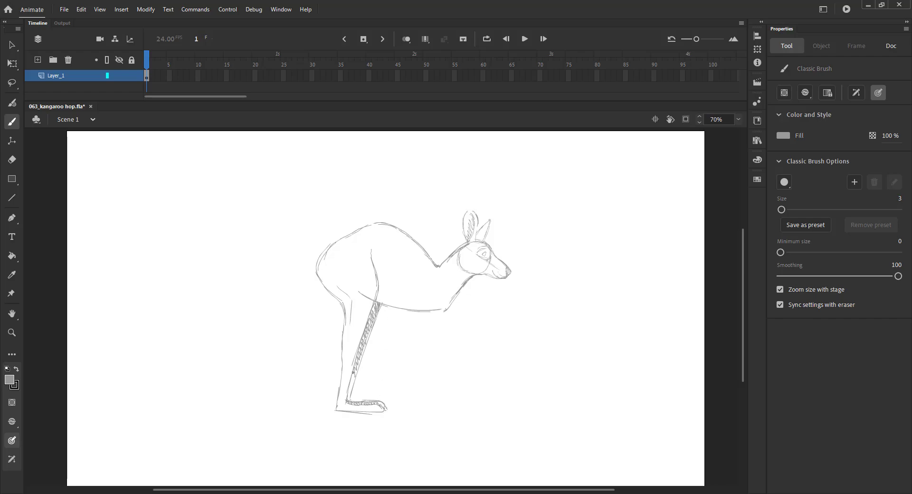
{"action": "left_click_drag", "start_coordinate": [353, 372], "coordinate": [349, 403]}
{"action": "mouse_move", "coordinate": [438, 277]}
{"action": "left_mouse_down"}
{"action": "mouse_move", "coordinate": [437, 297]}
{"action": "mouse_move", "coordinate": [403, 295]}
{"action": "mouse_move", "coordinate": [412, 347]}
{"action": "mouse_move", "coordinate": [404, 364]}
{"action": "left_mouse_up"}
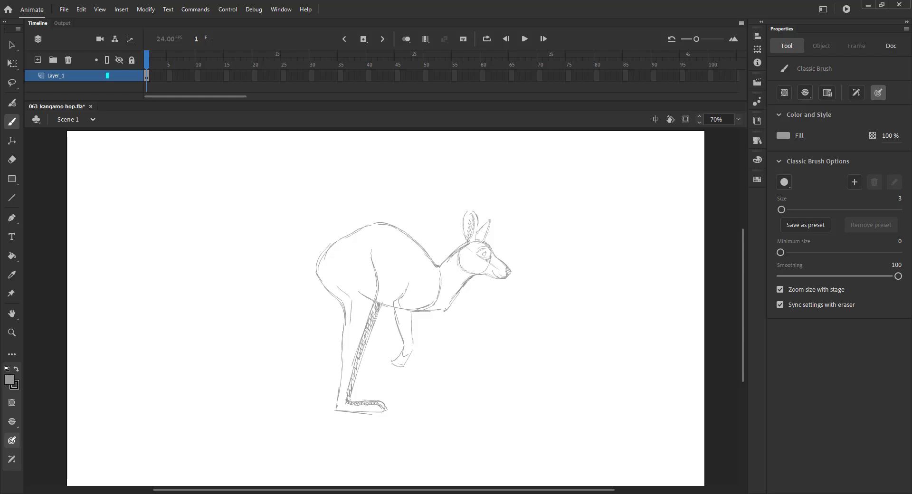
{"action": "left_click_drag", "start_coordinate": [416, 313], "coordinate": [417, 344]}
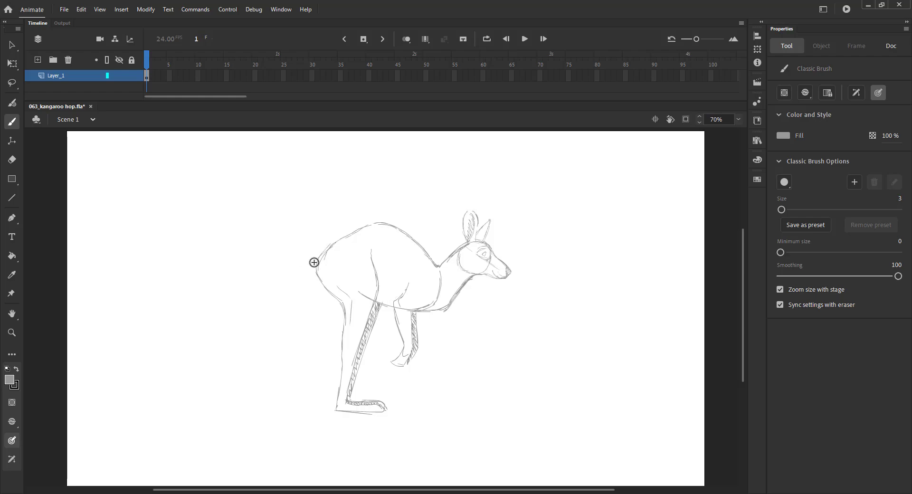
Step: Select the whole kangaroo sketch and move it right, leaving room for the tail behind the rump
{"action": "key", "text": "ctrl+a"}
{"action": "key", "text": "shift+Right"}
{"action": "key", "text": "shift+Right"}
{"action": "key", "text": "shift+Right"}
{"action": "key", "text": "shift+Right"}
{"action": "key", "text": "shift+Right"}
{"action": "key", "text": "shift+Right"}
{"action": "key", "text": "shift+Right"}
{"action": "key", "text": "shift+Right"}
{"action": "key", "text": "shift+Right"}
{"action": "key", "text": "shift+Right"}
{"action": "key", "text": "shift+Right"}
{"action": "key", "text": "shift+Right"}
{"action": "key", "text": "shift+Right"}
{"action": "key", "text": "shift+Right"}
{"action": "key", "text": "shift+Right"}
{"action": "key", "text": "shift+Right"}
{"action": "key", "text": "shift+Right"}
{"action": "key", "text": "shift+Right"}
{"action": "key", "text": "shift+Right"}
{"action": "key", "text": "shift+Right"}
{"action": "key", "text": "Escape"}
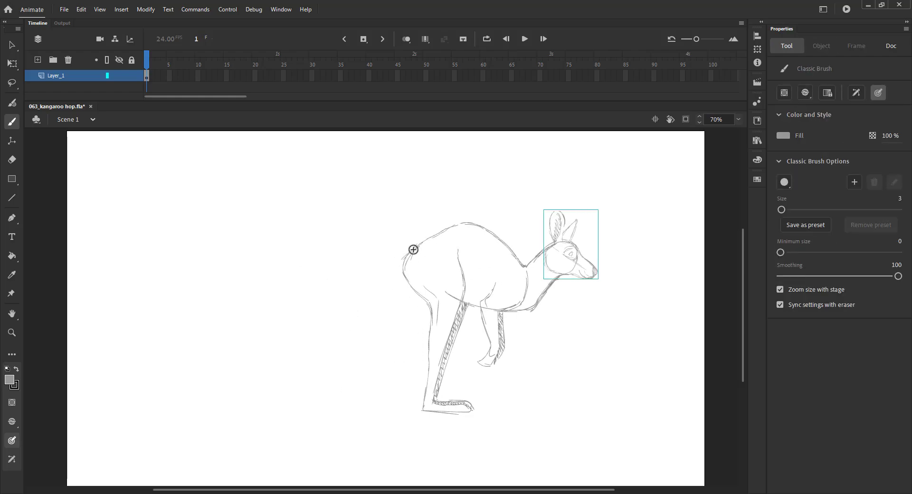
Step: Sketch a long tapering tail that curves down from the rump and up at its tip, and save the file
{"action": "mouse_move", "coordinate": [413, 249]}
{"action": "left_mouse_down"}
{"action": "mouse_move", "coordinate": [328, 317]}
{"action": "mouse_move", "coordinate": [277, 322]}
{"action": "left_mouse_up"}
{"action": "left_click_drag", "start_coordinate": [223, 302], "coordinate": [259, 321]}
{"action": "left_click_drag", "start_coordinate": [228, 306], "coordinate": [287, 324]}
{"action": "mouse_move", "coordinate": [221, 299]}
{"action": "left_mouse_down"}
{"action": "mouse_move", "coordinate": [243, 325]}
{"action": "mouse_move", "coordinate": [281, 336]}
{"action": "left_mouse_up"}
{"action": "mouse_move", "coordinate": [405, 282]}
{"action": "left_mouse_down"}
{"action": "mouse_move", "coordinate": [416, 294]}
{"action": "mouse_move", "coordinate": [387, 287]}
{"action": "mouse_move", "coordinate": [321, 328]}
{"action": "left_mouse_up"}
{"action": "left_click_drag", "start_coordinate": [264, 334], "coordinate": [300, 330]}
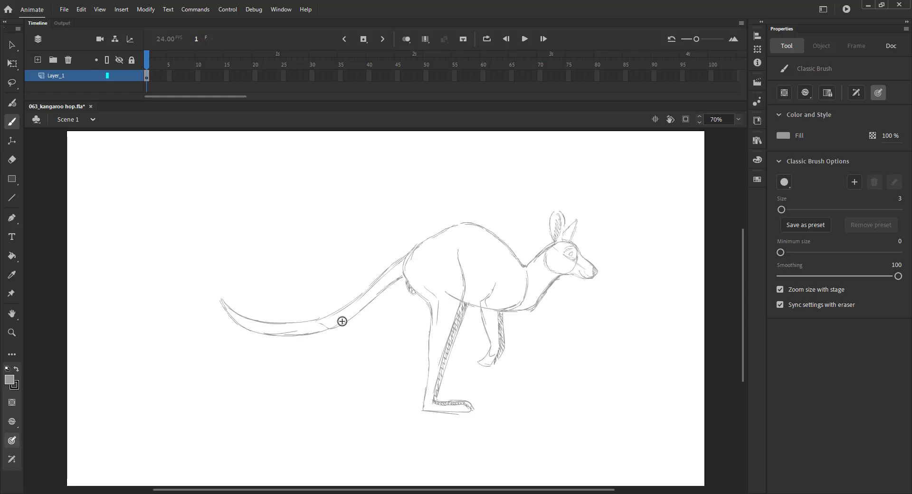
{"action": "key", "text": "ctrl+s"}
Step: Try a higher stroke over the top of the back, and delete the old outline at the hump
{"action": "left_click_drag", "start_coordinate": [449, 228], "coordinate": [479, 220]}
{"action": "key", "text": "v"}
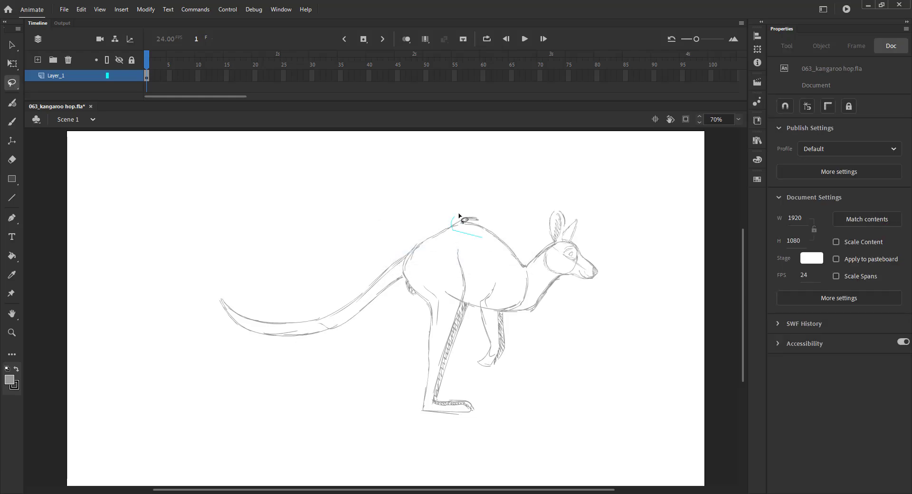
{"action": "left_click", "coordinate": [468, 221]}
{"action": "key", "text": "Delete"}
{"action": "key", "text": "b"}
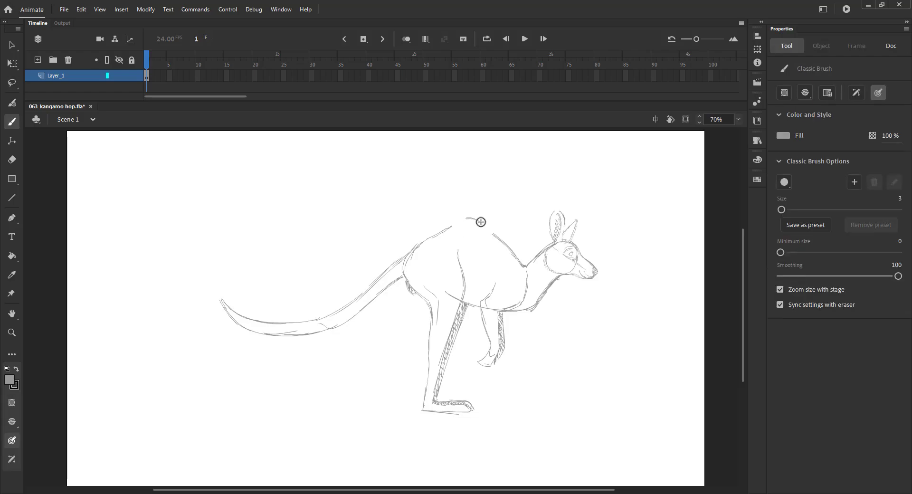
Step: Undo the leftover hump stroke, redraw the top of the back as a higher arch, and save the file
{"action": "key", "text": "ctrl+z"}
{"action": "key", "text": "ctrl+s"}
{"action": "left_click_drag", "start_coordinate": [440, 232], "coordinate": [454, 218]}
{"action": "left_click_drag", "start_coordinate": [420, 242], "coordinate": [459, 217]}
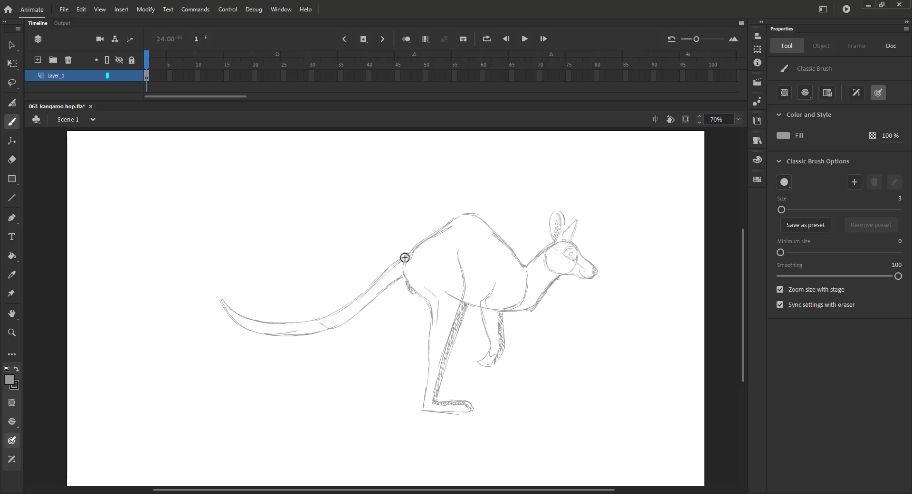
{"action": "key", "text": "ctrl+s"}
Step: Lasso the new hump, lower it slightly to meet the back outline, clean up the joint, and save the file
{"action": "key", "text": "l"}
{"action": "mouse_move", "coordinate": [494, 251]}
{"action": "left_mouse_down"}
{"action": "mouse_move", "coordinate": [439, 217]}
{"action": "mouse_move", "coordinate": [493, 247]}
{"action": "left_mouse_up"}
{"action": "left_click_drag", "start_coordinate": [445, 227], "coordinate": [445, 231]}
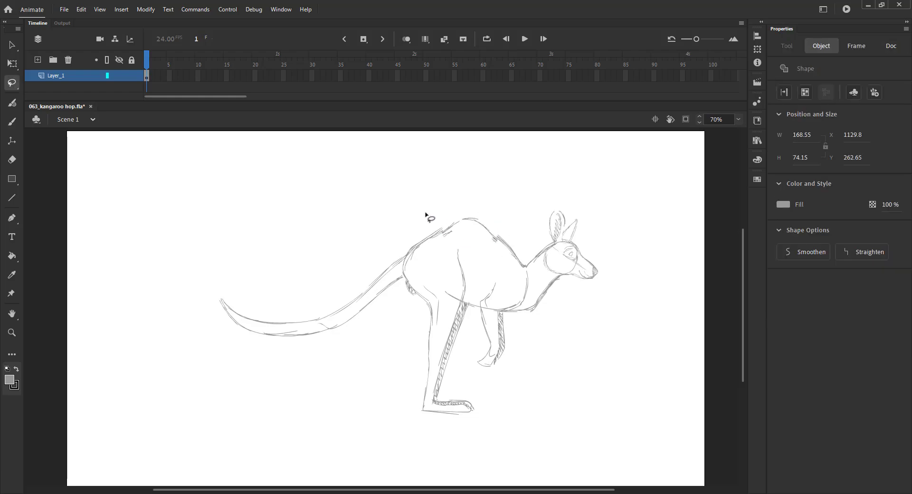
{"action": "left_click", "coordinate": [427, 214]}
{"action": "key", "text": "e"}
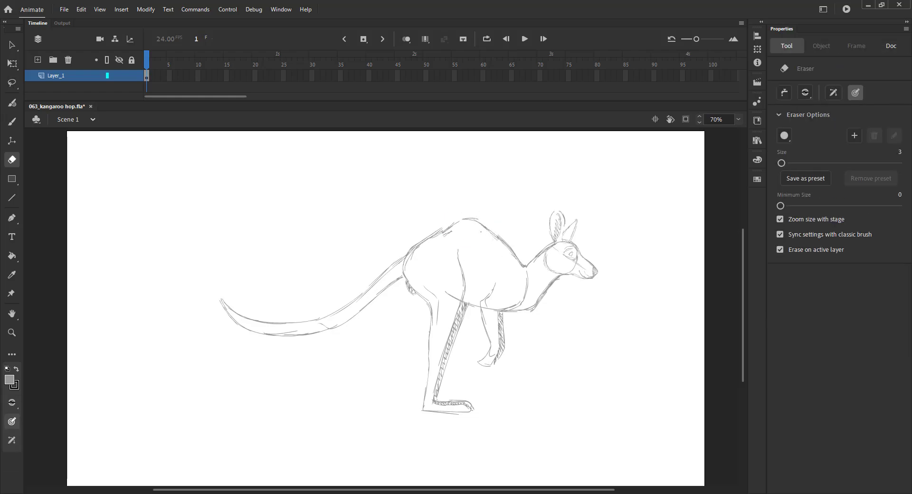
{"action": "key", "text": "b"}
{"action": "key", "text": "ctrl+s"}
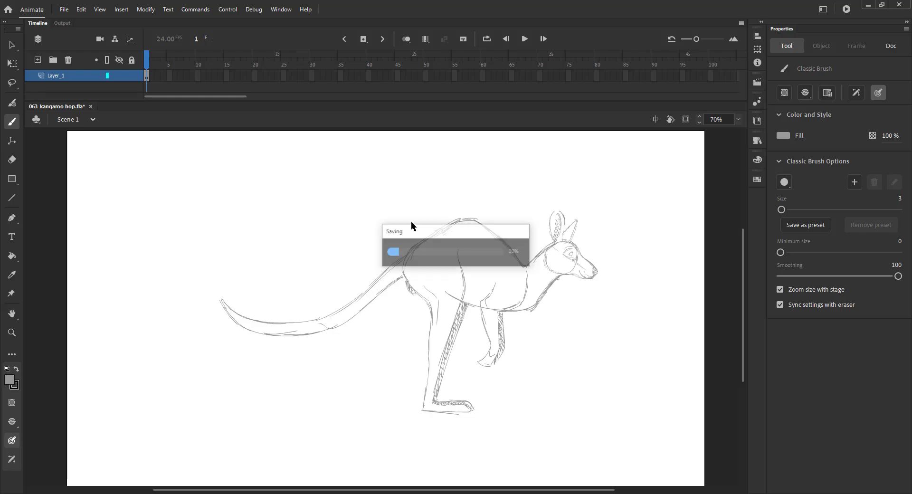
Step: Add a layer beneath the kangaroo sketch, lock the sketch layer, and draw a black horizontal ground line across the stage
{"action": "key", "text": "v"}
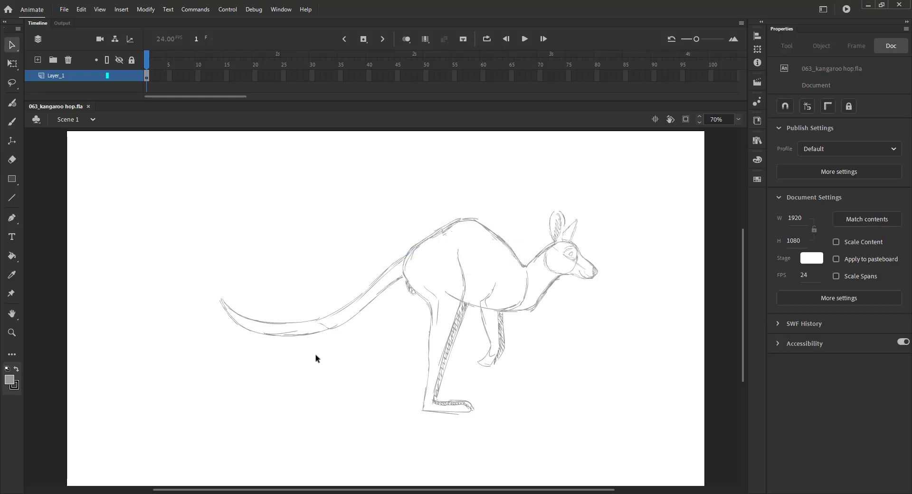
{"action": "left_click", "coordinate": [37, 61]}
{"action": "left_click", "coordinate": [132, 75]}
{"action": "key", "text": "n"}
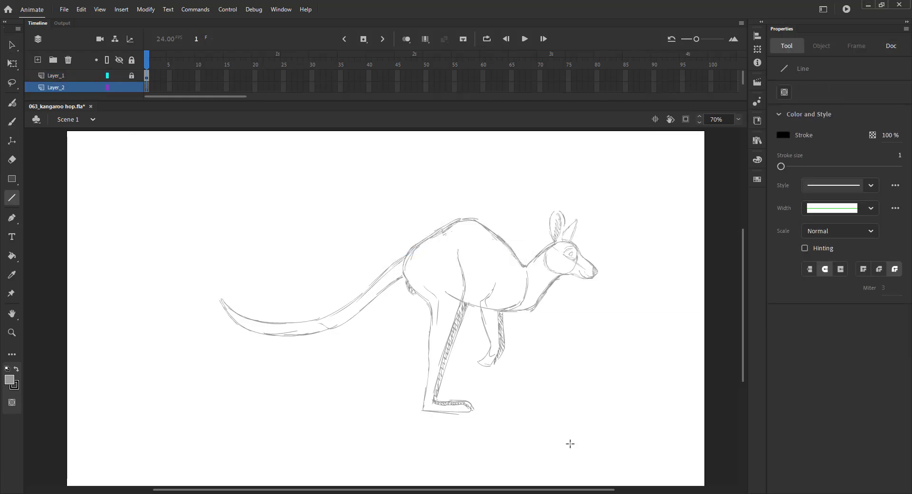
{"action": "mouse_move", "coordinate": [550, 440]}
{"action": "left_mouse_down"}
{"action": "mouse_move", "coordinate": [189, 444]}
{"action": "mouse_move", "coordinate": [53, 414]}
{"action": "mouse_move", "coordinate": [57, 401]}
{"action": "mouse_move", "coordinate": [712, 401]}
{"action": "left_mouse_up"}
Step: Move the ground line vertically to Y 847.85, just under the kangaroo's hind foot
{"action": "key", "text": "v"}
{"action": "left_click", "coordinate": [385, 402]}
{"action": "key", "text": "shift+Down"}
{"action": "key", "text": "shift+Down"}
{"action": "key", "text": "shift+Down"}
{"action": "key", "text": "Up"}
{"action": "key", "text": "Up"}
{"action": "key", "text": "Up"}
{"action": "key", "text": "Up"}
{"action": "key", "text": "Up"}
{"action": "key", "text": "Up"}
{"action": "key", "text": "Up"}
{"action": "key", "text": "Up"}
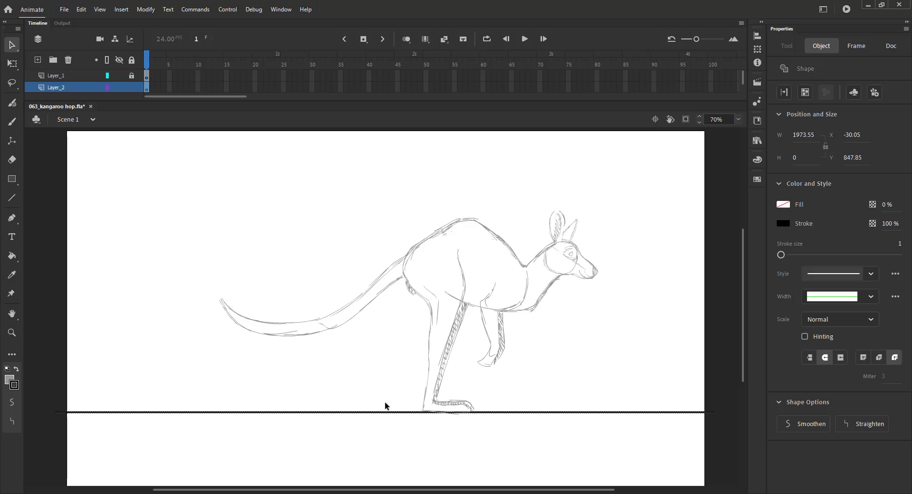
{"action": "left_click", "coordinate": [544, 375]}
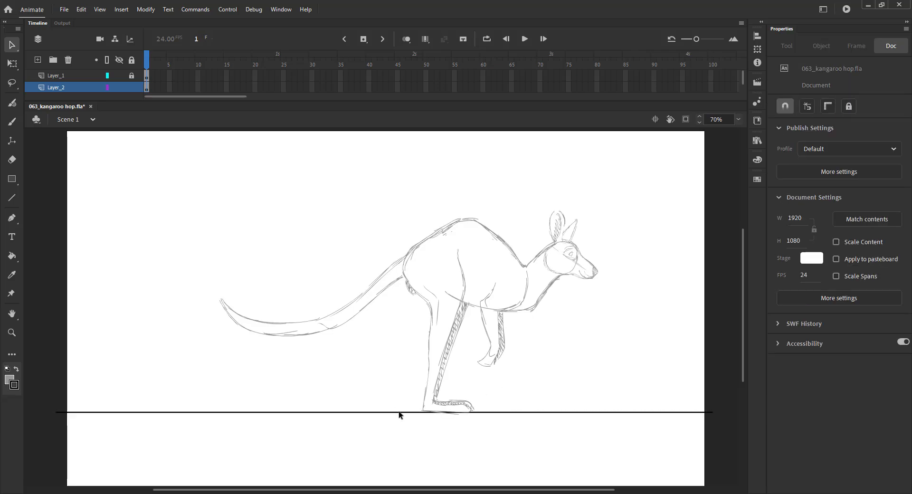
Step: Nudge the ground line slightly up to run through the sole of the hind foot, and save the file
{"action": "left_click", "coordinate": [399, 412]}
{"action": "key", "text": "Up"}
{"action": "key", "text": "Up"}
{"action": "key", "text": "Up"}
{"action": "key", "text": "Up"}
{"action": "left_click", "coordinate": [383, 398]}
{"action": "key", "text": "ctrl+s"}
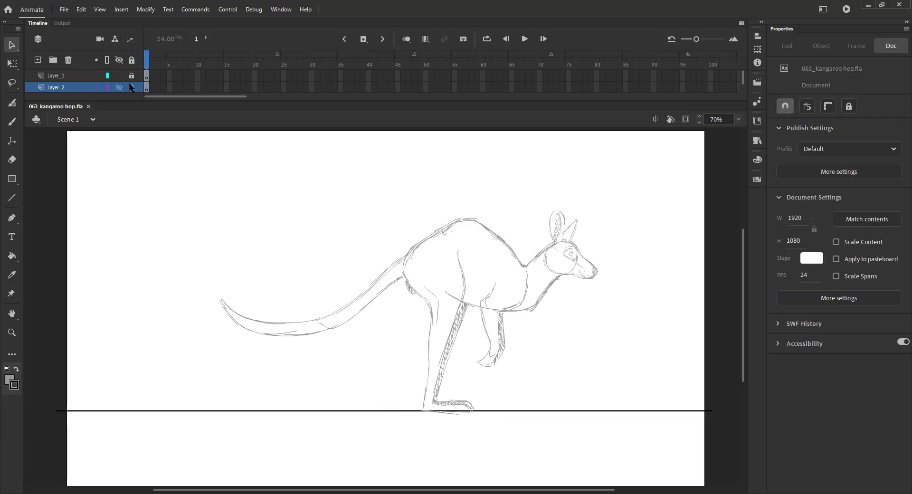
Step: Lock the ground line layer, unlock the kangaroo layer, and add a blank keyframe for the kangaroo at frame 2
{"action": "left_click", "coordinate": [131, 87]}
{"action": "left_click", "coordinate": [132, 76]}
{"action": "key", "text": "F5"}
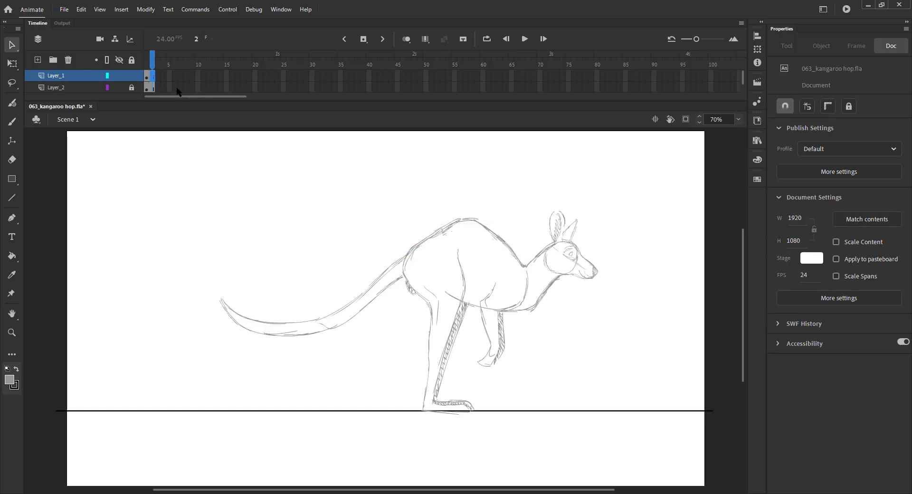
{"action": "key", "text": "F7"}
Step: Copy the kangaroo's head group from frame 1, paste it in place on frame 2, and turn on onion skinning
{"action": "key", "text": "comma"}
{"action": "left_click", "coordinate": [563, 268]}
{"action": "left_click", "coordinate": [197, 246]}
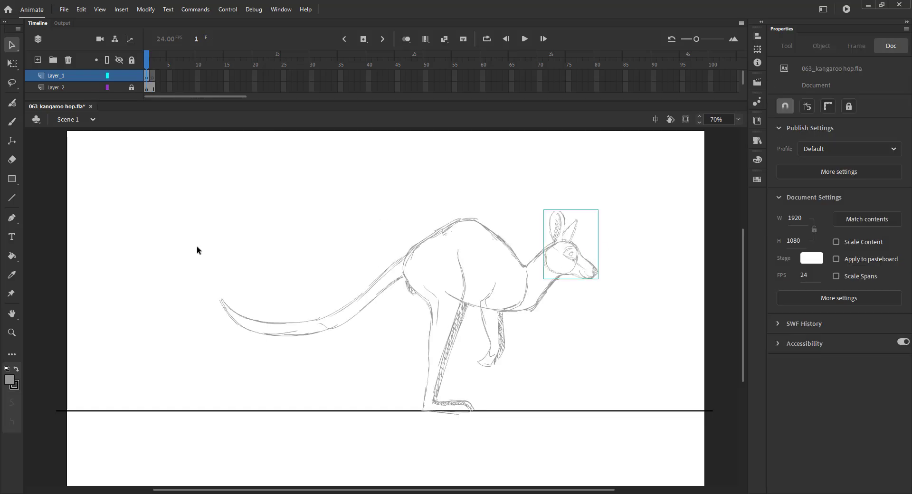
{"action": "key", "text": "period"}
{"action": "key", "text": "ctrl+shift+v"}
{"action": "left_click", "coordinate": [406, 39]}
Step: Move the pasted head on frame 2 up and right to X 1508.3, Y 107.6, and activate Free Transform on it
{"action": "key", "text": "Up"}
{"action": "key", "text": "Up"}
{"action": "key", "text": "Up"}
{"action": "key", "text": "Up"}
{"action": "key", "text": "Up"}
{"action": "key", "text": "Up"}
{"action": "key", "text": "Up"}
{"action": "key", "text": "Up"}
{"action": "key", "text": "Up"}
{"action": "key", "text": "Up"}
{"action": "key", "text": "Up"}
{"action": "key", "text": "Up"}
{"action": "key", "text": "Up"}
{"action": "key", "text": "Up"}
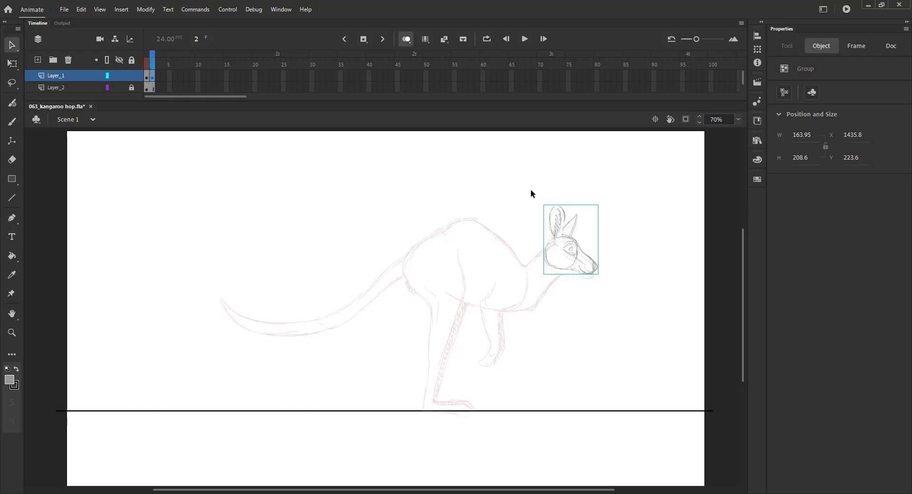
{"action": "key", "text": "shift+Up"}
{"action": "key", "text": "shift+Up"}
{"action": "key", "text": "shift+Up"}
{"action": "key", "text": "shift+Up"}
{"action": "key", "text": "shift+Up"}
{"action": "key", "text": "shift+Right"}
{"action": "key", "text": "shift+Right"}
{"action": "key", "text": "shift+Right"}
{"action": "key", "text": "shift+Right"}
{"action": "key", "text": "shift+Right"}
{"action": "key", "text": "shift+Up"}
{"action": "key", "text": "shift+Up"}
{"action": "key", "text": "shift+Up"}
{"action": "key", "text": "q"}
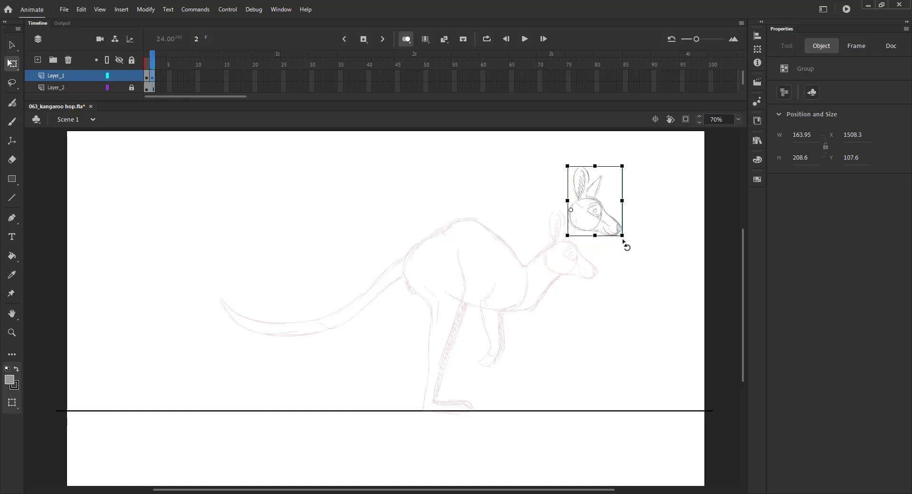
Step: Rotate the head on frame 2 slightly clockwise and nudge it to X 1509.9, Y 103.95
{"action": "left_click_drag", "start_coordinate": [623, 240], "coordinate": [625, 255]}
{"action": "left_click", "coordinate": [638, 253]}
{"action": "left_click", "coordinate": [598, 219]}
{"action": "key", "text": "Up"}
{"action": "key", "text": "Up"}
{"action": "key", "text": "Up"}
{"action": "key", "text": "Up"}
{"action": "key", "text": "Up"}
{"action": "key", "text": "Up"}
{"action": "key", "text": "Up"}
{"action": "key", "text": "Up"}
{"action": "key", "text": "Up"}
{"action": "key", "text": "Up"}
{"action": "key", "text": "Right"}
{"action": "key", "text": "Right"}
{"action": "key", "text": "Right"}
{"action": "key", "text": "Right"}
{"action": "key", "text": "Right"}
{"action": "left_click", "coordinate": [628, 245]}
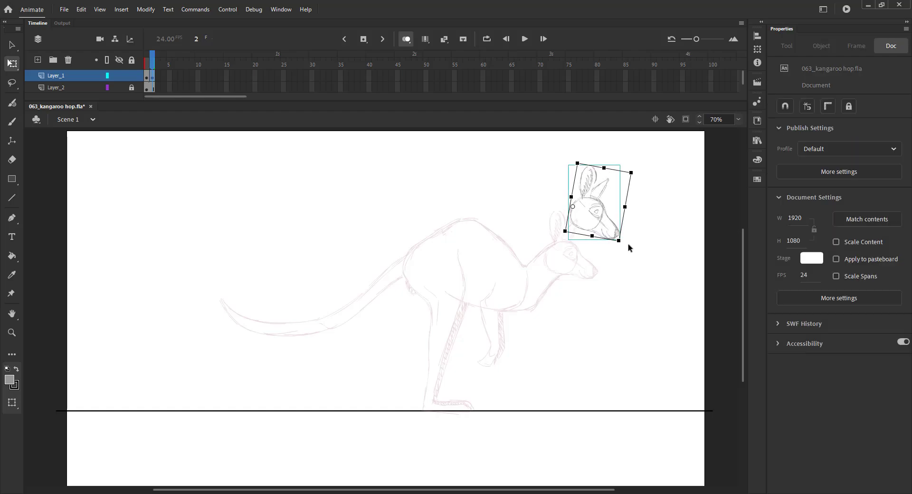
Step: Sketch the back, neck and throat lines of the kangaroo on frame 2 with the Classic Brush, size 3
{"action": "key", "text": "b"}
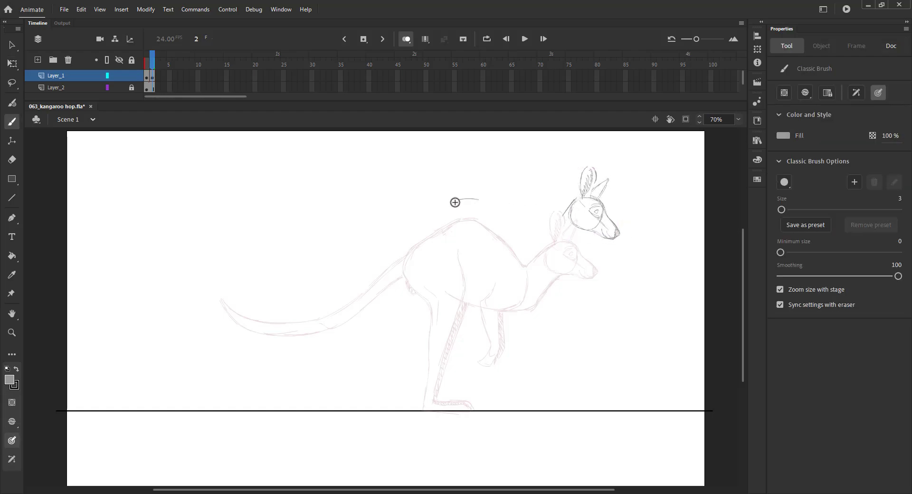
{"action": "mouse_move", "coordinate": [452, 202]}
{"action": "left_mouse_down"}
{"action": "mouse_move", "coordinate": [485, 199]}
{"action": "mouse_move", "coordinate": [543, 223]}
{"action": "left_mouse_up"}
{"action": "left_click_drag", "start_coordinate": [583, 230], "coordinate": [569, 258]}
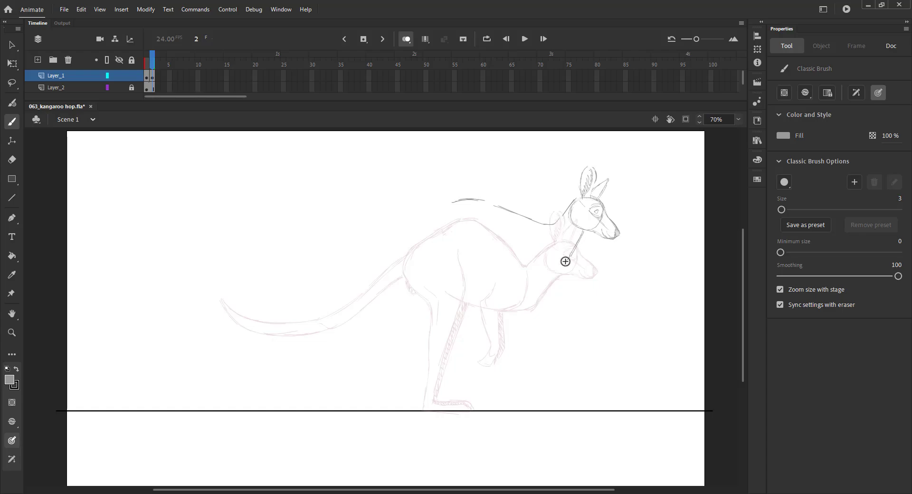
{"action": "mouse_move", "coordinate": [457, 202]}
{"action": "left_mouse_down"}
{"action": "mouse_move", "coordinate": [411, 227]}
{"action": "mouse_move", "coordinate": [410, 256]}
{"action": "left_mouse_up"}
Step: Sketch the near hind leg stretched out backwards on frame 2, redrawing its rear edge and adding the trailing foot
{"action": "left_click_drag", "start_coordinate": [461, 221], "coordinate": [459, 275]}
{"action": "mouse_move", "coordinate": [466, 241]}
{"action": "left_mouse_down"}
{"action": "mouse_move", "coordinate": [458, 276]}
{"action": "mouse_move", "coordinate": [424, 307]}
{"action": "left_mouse_up"}
{"action": "left_click_drag", "start_coordinate": [454, 277], "coordinate": [379, 354]}
{"action": "mouse_move", "coordinate": [411, 236]}
{"action": "left_mouse_down"}
{"action": "mouse_move", "coordinate": [414, 278]}
{"action": "mouse_move", "coordinate": [423, 264]}
{"action": "mouse_move", "coordinate": [385, 321]}
{"action": "left_mouse_up"}
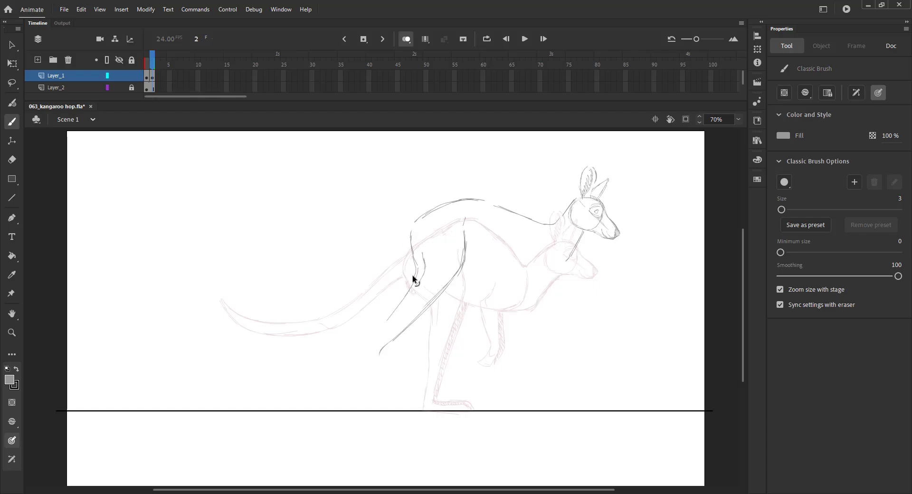
{"action": "key", "text": "ctrl+z"}
{"action": "key", "text": "ctrl+z"}
{"action": "left_click_drag", "start_coordinate": [417, 270], "coordinate": [385, 328]}
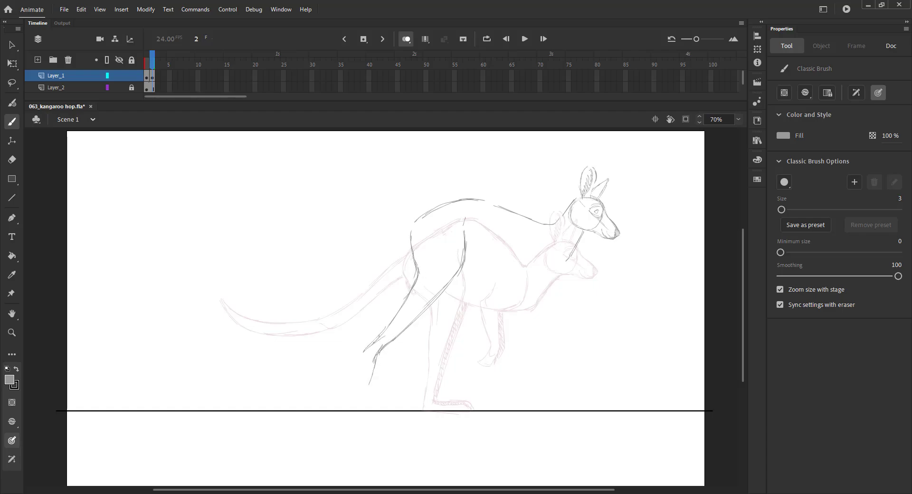
{"action": "left_click_drag", "start_coordinate": [375, 343], "coordinate": [359, 397]}
{"action": "left_click_drag", "start_coordinate": [374, 366], "coordinate": [359, 397]}
Step: Sketch the belly line on frame 2 and add both forelegs hanging below the chest, with the far one shaded
{"action": "left_click_drag", "start_coordinate": [465, 254], "coordinate": [550, 264]}
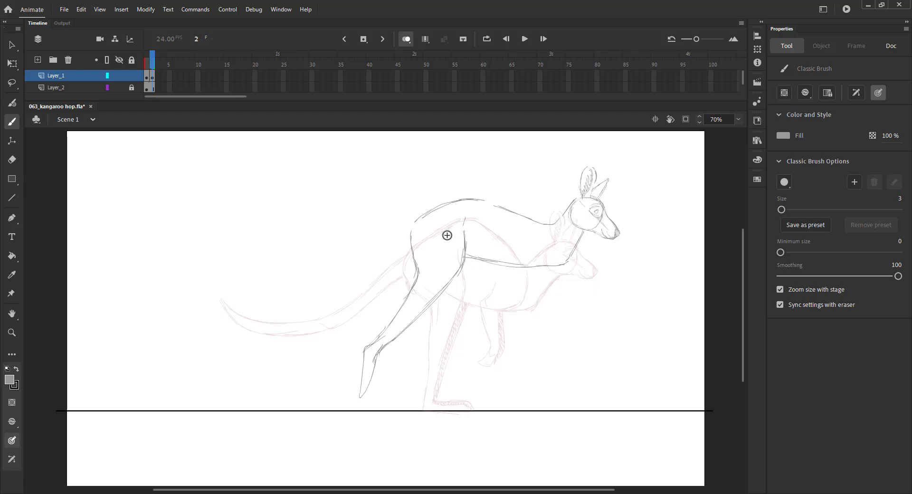
{"action": "key", "text": "ctrl+z"}
{"action": "key", "text": "ctrl+z"}
{"action": "left_click_drag", "start_coordinate": [464, 261], "coordinate": [508, 266]}
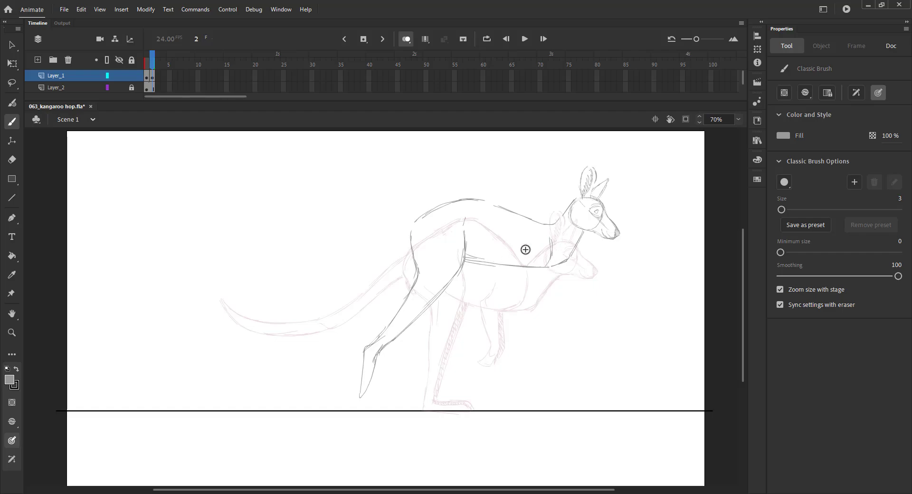
{"action": "mouse_move", "coordinate": [525, 249]}
{"action": "left_mouse_down"}
{"action": "mouse_move", "coordinate": [516, 265]}
{"action": "mouse_move", "coordinate": [534, 267]}
{"action": "mouse_move", "coordinate": [511, 267]}
{"action": "mouse_move", "coordinate": [537, 324]}
{"action": "mouse_move", "coordinate": [529, 313]}
{"action": "left_mouse_up"}
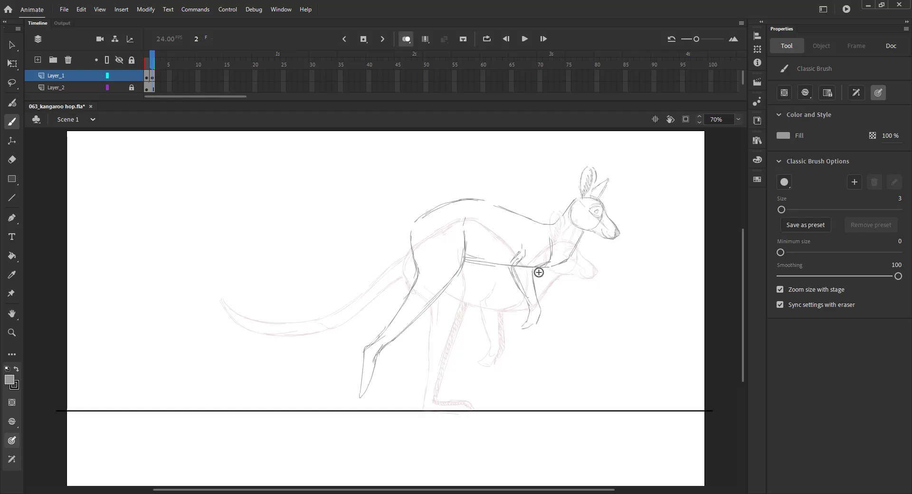
{"action": "mouse_move", "coordinate": [538, 273]}
{"action": "left_mouse_down"}
{"action": "mouse_move", "coordinate": [539, 321]}
{"action": "mouse_move", "coordinate": [534, 265]}
{"action": "left_mouse_up"}
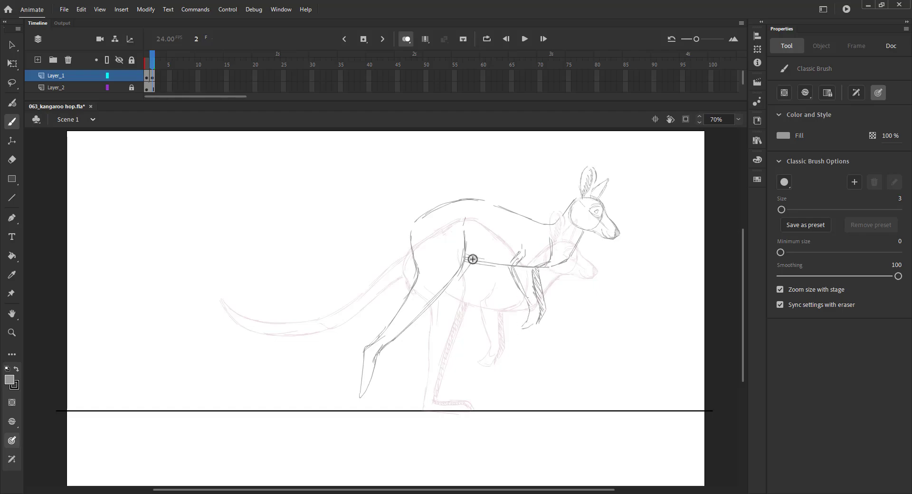
Step: Sketch the far hind leg along the front edge of the near one on frame 2 and shade it with hatching
{"action": "mouse_move", "coordinate": [472, 261]}
{"action": "left_mouse_down"}
{"action": "mouse_move", "coordinate": [394, 347]}
{"action": "mouse_move", "coordinate": [367, 396]}
{"action": "left_mouse_up"}
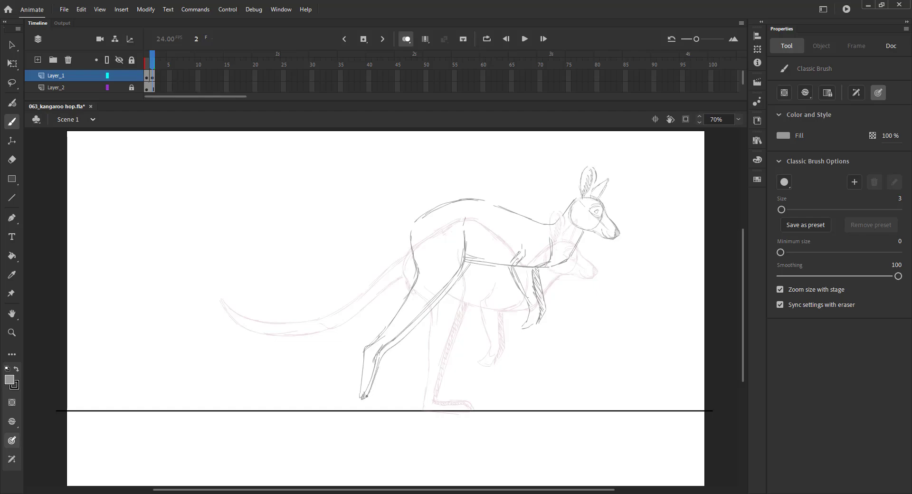
{"action": "left_click_drag", "start_coordinate": [375, 361], "coordinate": [402, 336]}
{"action": "left_click_drag", "start_coordinate": [452, 278], "coordinate": [466, 261]}
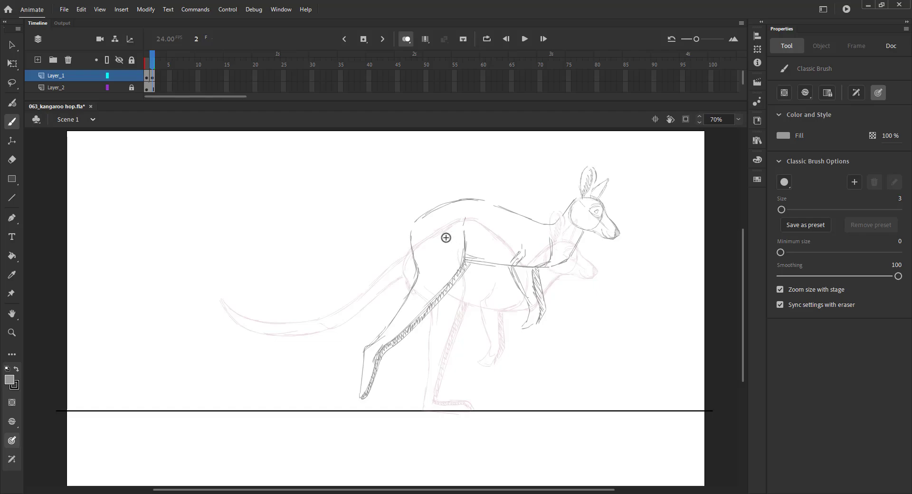
Step: Sketch the upper edge of the tail on frame 2, sweeping from the rump down behind the hind leg
{"action": "left_click_drag", "start_coordinate": [415, 220], "coordinate": [312, 357]}
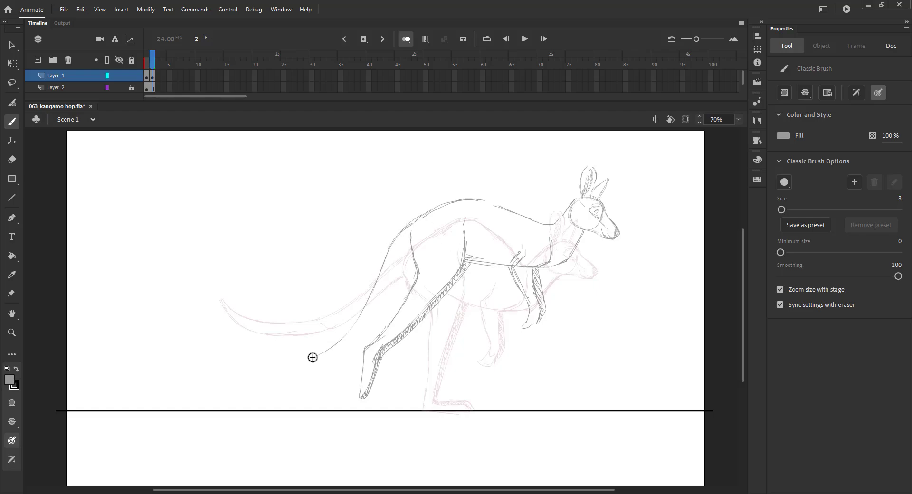
{"action": "left_click_drag", "start_coordinate": [387, 250], "coordinate": [316, 356]}
{"action": "key", "text": "ctrl+z"}
{"action": "mouse_move", "coordinate": [395, 240]}
{"action": "left_mouse_down"}
{"action": "mouse_move", "coordinate": [340, 359]}
{"action": "mouse_move", "coordinate": [273, 369]}
{"action": "left_mouse_up"}
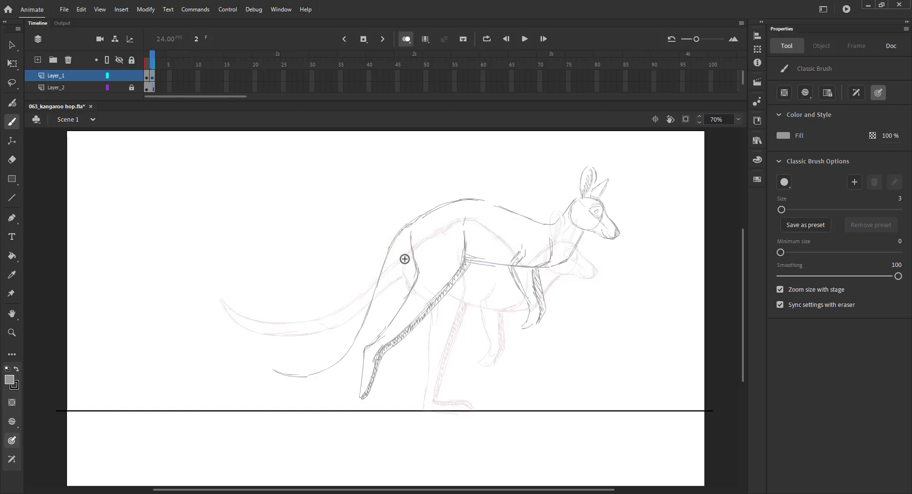
Step: Complete the tail's lower edge and pointed tip on frame 2, deleting stray strokes, and save the file
{"action": "left_click_drag", "start_coordinate": [408, 249], "coordinate": [395, 280]}
{"action": "mouse_move", "coordinate": [364, 354]}
{"action": "left_mouse_down"}
{"action": "mouse_move", "coordinate": [332, 378]}
{"action": "mouse_move", "coordinate": [256, 382]}
{"action": "mouse_move", "coordinate": [314, 376]}
{"action": "left_mouse_up"}
{"action": "key", "text": "l"}
{"action": "key", "text": "Delete"}
{"action": "key", "text": "b"}
{"action": "mouse_move", "coordinate": [278, 362]}
{"action": "left_mouse_down"}
{"action": "mouse_move", "coordinate": [296, 381]}
{"action": "mouse_move", "coordinate": [334, 377]}
{"action": "left_mouse_up"}
{"action": "left_click_drag", "start_coordinate": [278, 361], "coordinate": [292, 371]}
{"action": "key", "text": "ctrl+s"}
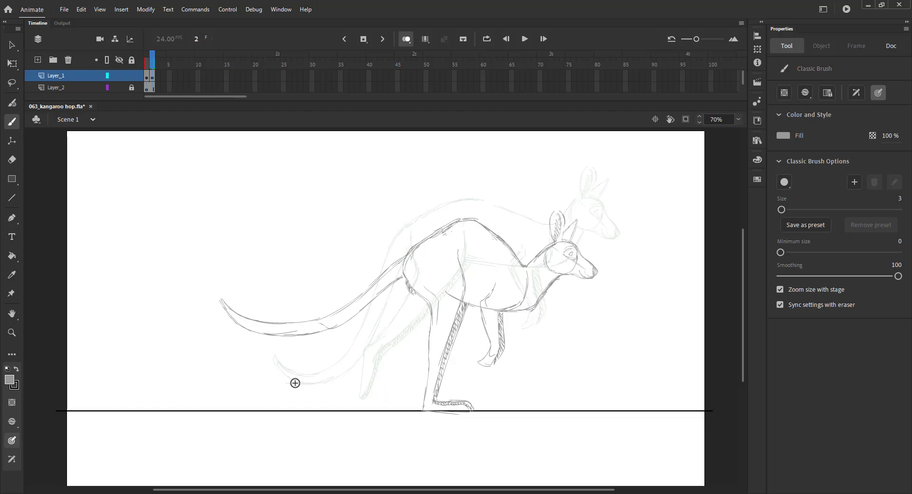
Step: Extend the ground line to frame 3, copy the kangaroo keyframe from frame 1 to frame 3, and save the file
{"action": "key", "text": "v"}
{"action": "left_click", "coordinate": [157, 76]}
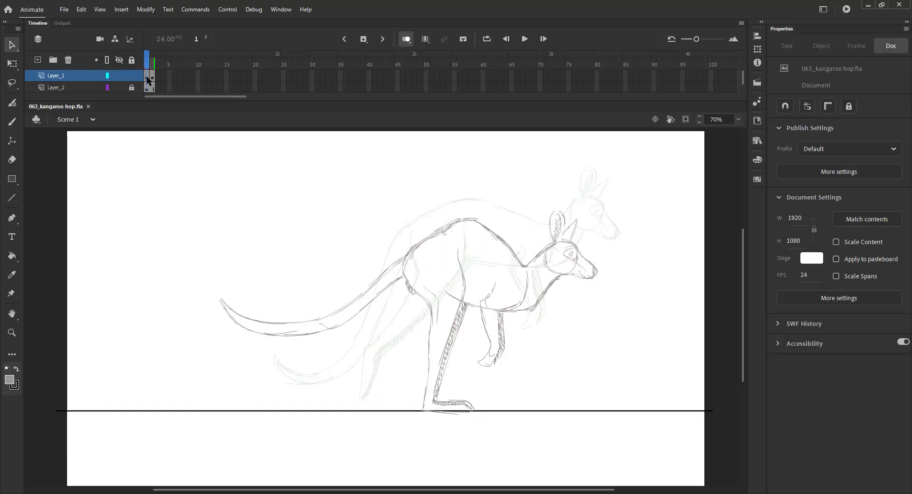
{"action": "left_click", "coordinate": [158, 87]}
{"action": "key", "text": "F5"}
{"action": "left_click", "coordinate": [158, 76]}
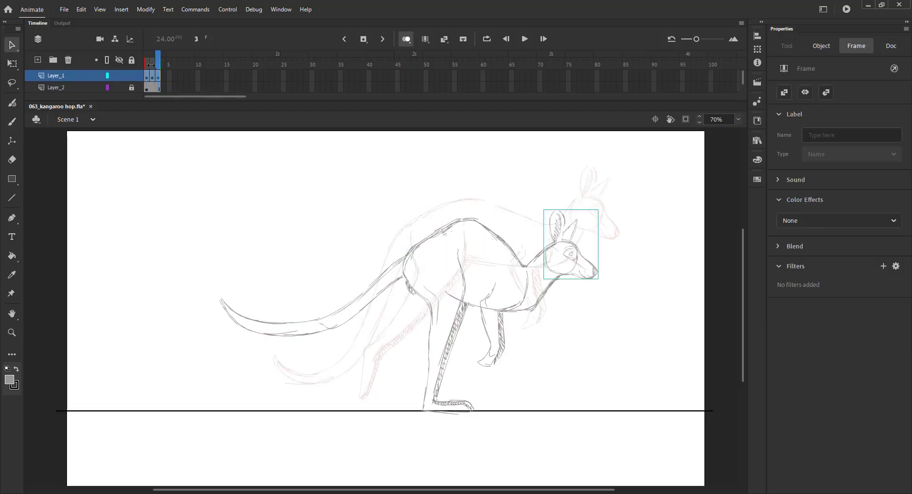
{"action": "key", "text": "comma"}
{"action": "key", "text": "ctrl+s"}
Step: Turn off onion skinning, compare frames 1 and 2, and insert a blank kangaroo keyframe at frame 3 before the copied pose
{"action": "key", "text": "alt+shift+o"}
{"action": "left_click", "coordinate": [147, 76]}
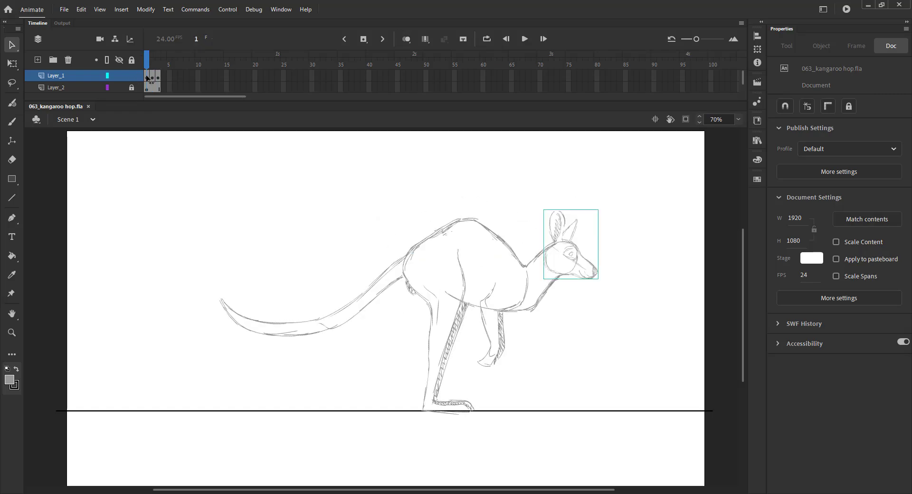
{"action": "left_click", "coordinate": [240, 340]}
{"action": "left_click", "coordinate": [152, 65]}
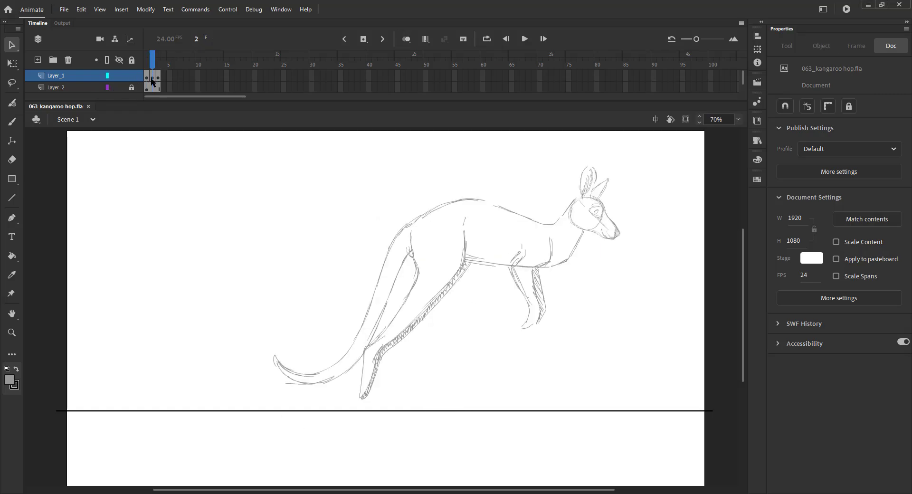
{"action": "key", "text": "F5"}
{"action": "key", "text": "F7"}
Step: Copy the head group from frame 2, paste it in place on frame 3, and turn on onion skinning
{"action": "left_click", "coordinate": [611, 232]}
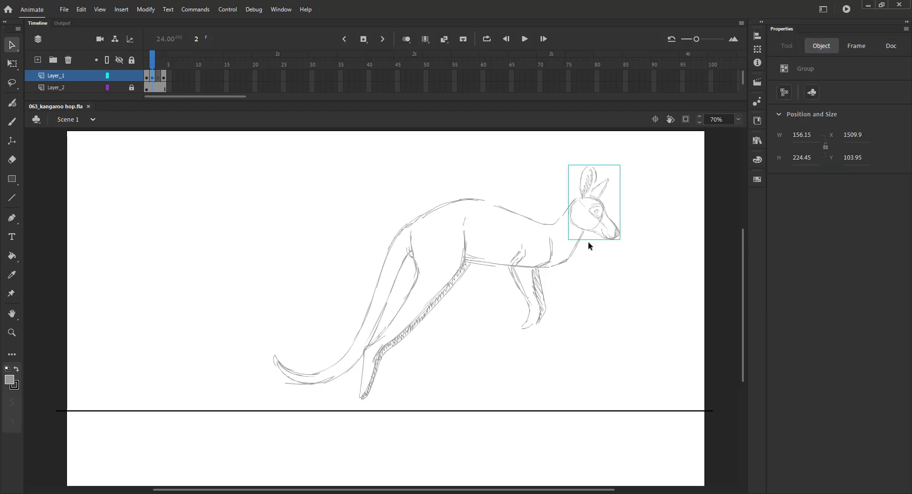
{"action": "key", "text": "ctrl+c"}
{"action": "key", "text": "period"}
{"action": "key", "text": "ctrl+shift+v"}
{"action": "left_click", "coordinate": [406, 39]}
Step: Nudge the pasted head on frame 3 down and slightly right to about X 1524, Y 197, and save the file
{"action": "key", "text": "shift+Down"}
{"action": "key", "text": "shift+Down"}
{"action": "key", "text": "shift+Down"}
{"action": "key", "text": "shift+Down"}
{"action": "key", "text": "shift+Down"}
{"action": "key", "text": "shift+Right"}
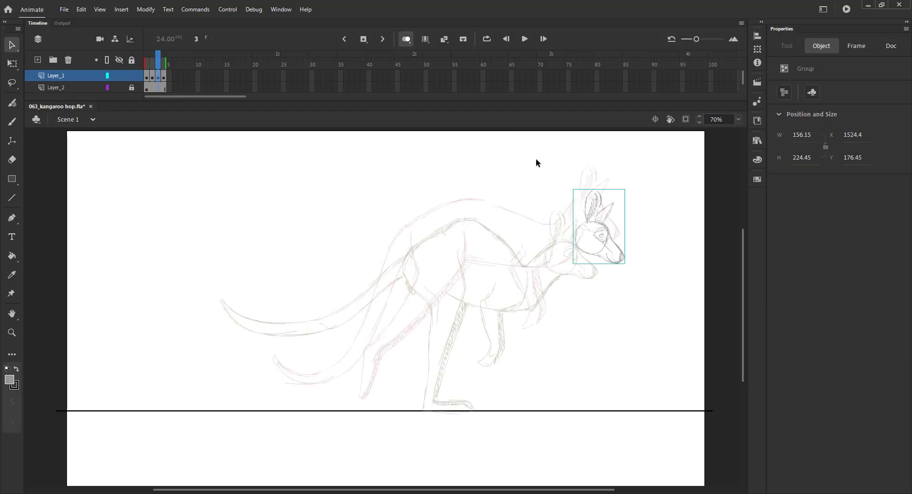
{"action": "key", "text": "shift+Down"}
{"action": "key", "text": "Down"}
{"action": "key", "text": "Down"}
{"action": "key", "text": "Down"}
{"action": "key", "text": "Down"}
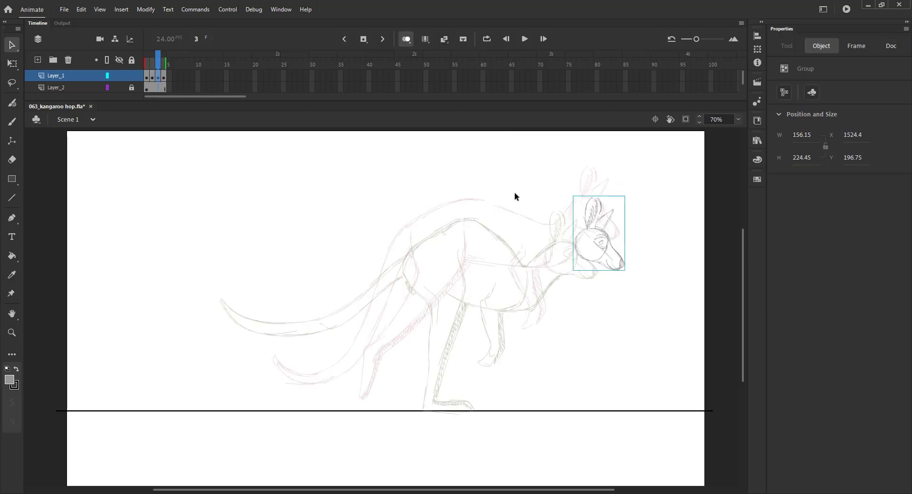
{"action": "key", "text": "Left"}
{"action": "left_click", "coordinate": [512, 218]}
{"action": "key", "text": "ctrl+s"}
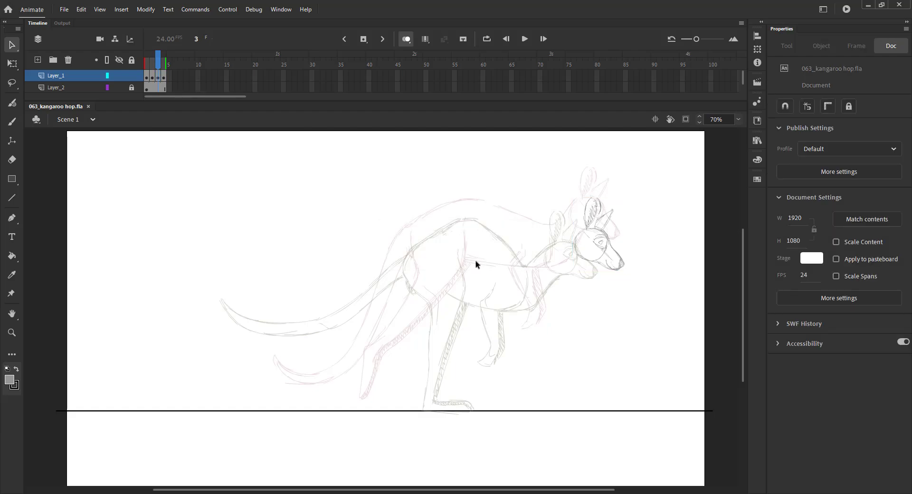
Step: Nudge the head on frame 3 back up and left to X 1505.55, Y 172.1
{"action": "left_click", "coordinate": [576, 232]}
{"action": "key", "text": "Up"}
{"action": "key", "text": "Up"}
{"action": "key", "text": "Up"}
{"action": "key", "text": "Left"}
{"action": "key", "text": "Left"}
{"action": "key", "text": "Left"}
{"action": "key", "text": "Left"}
{"action": "key", "text": "Left"}
{"action": "key", "text": "Left"}
{"action": "key", "text": "Left"}
{"action": "key", "text": "Up"}
{"action": "key", "text": "Up"}
{"action": "key", "text": "Up"}
{"action": "key", "text": "Up"}
{"action": "key", "text": "Up"}
{"action": "key", "text": "Left"}
{"action": "key", "text": "Left"}
{"action": "key", "text": "Left"}
{"action": "key", "text": "Left"}
{"action": "key", "text": "Down"}
{"action": "key", "text": "shift+Up"}
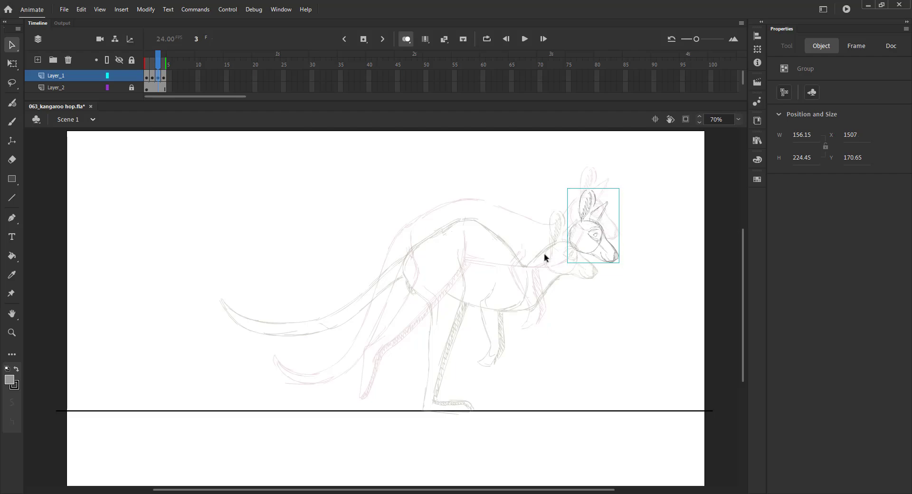
Step: Sketch the back, neck, chest and belly lines of the kangaroo on frame 3, redrawing the first back stroke
{"action": "key", "text": "b"}
{"action": "mouse_move", "coordinate": [458, 204]}
{"action": "left_mouse_down"}
{"action": "mouse_move", "coordinate": [479, 205]}
{"action": "mouse_move", "coordinate": [507, 221]}
{"action": "mouse_move", "coordinate": [522, 244]}
{"action": "left_mouse_up"}
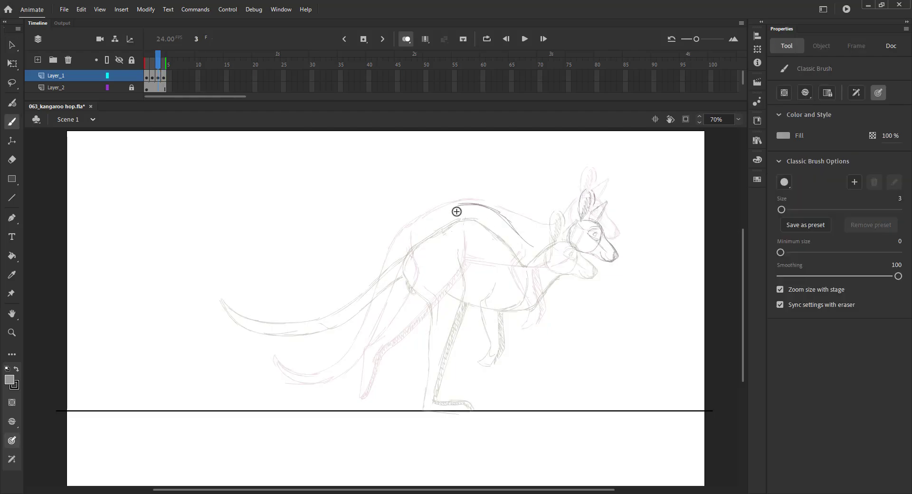
{"action": "key", "text": "ctrl+z"}
{"action": "key", "text": "ctrl+z"}
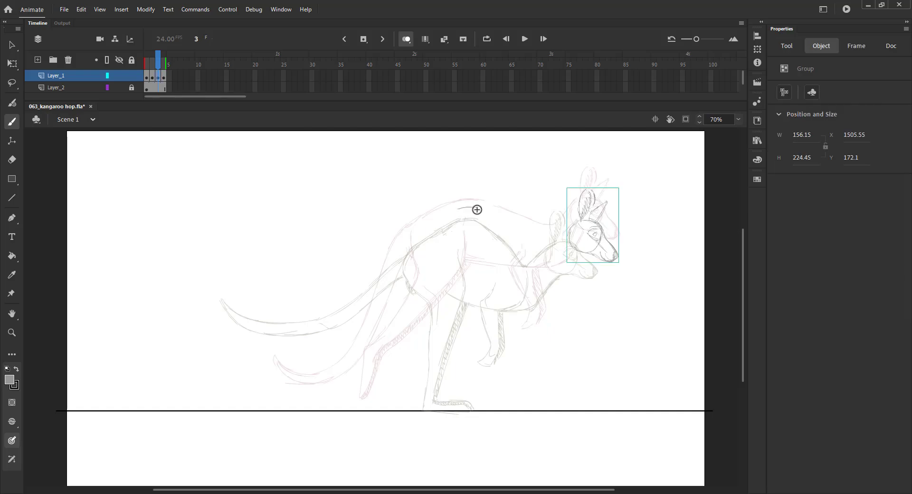
{"action": "mouse_move", "coordinate": [455, 209]}
{"action": "left_mouse_down"}
{"action": "mouse_move", "coordinate": [496, 218]}
{"action": "mouse_move", "coordinate": [541, 251]}
{"action": "mouse_move", "coordinate": [528, 249]}
{"action": "mouse_move", "coordinate": [581, 250]}
{"action": "mouse_move", "coordinate": [534, 292]}
{"action": "mouse_move", "coordinate": [469, 277]}
{"action": "left_mouse_up"}
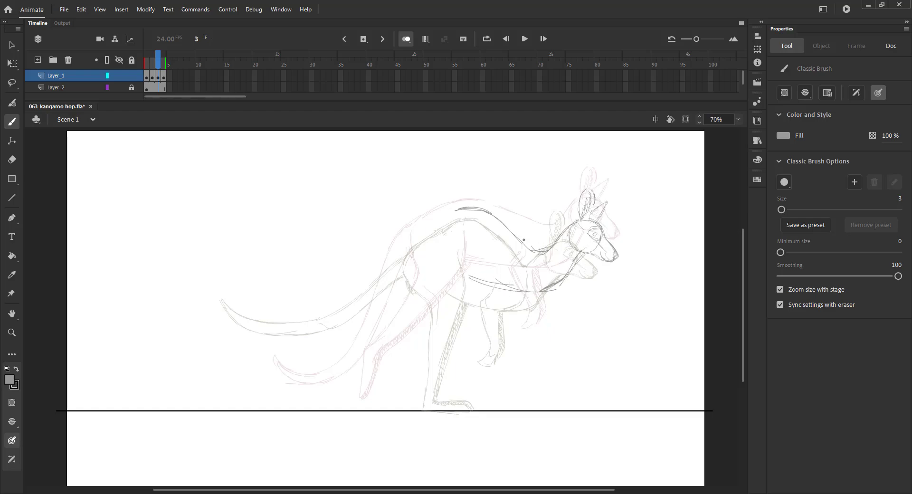
Step: Sketch the rump, thigh and shin of the hind leg swinging forward on frame 3
{"action": "mouse_move", "coordinate": [460, 231]}
{"action": "left_mouse_down"}
{"action": "mouse_move", "coordinate": [454, 249]}
{"action": "mouse_move", "coordinate": [419, 233]}
{"action": "mouse_move", "coordinate": [408, 257]}
{"action": "mouse_move", "coordinate": [444, 304]}
{"action": "left_mouse_up"}
{"action": "mouse_move", "coordinate": [463, 248]}
{"action": "left_mouse_down"}
{"action": "mouse_move", "coordinate": [477, 325]}
{"action": "mouse_move", "coordinate": [503, 370]}
{"action": "left_mouse_up"}
{"action": "mouse_move", "coordinate": [445, 304]}
{"action": "left_mouse_down"}
{"action": "mouse_move", "coordinate": [436, 283]}
{"action": "mouse_move", "coordinate": [470, 339]}
{"action": "mouse_move", "coordinate": [495, 347]}
{"action": "mouse_move", "coordinate": [496, 378]}
{"action": "left_mouse_up"}
Step: Nudge the whole frame 3 drawing up to Y 163.4 and rotate it slightly counterclockwise
{"action": "key", "text": "ctrl+a"}
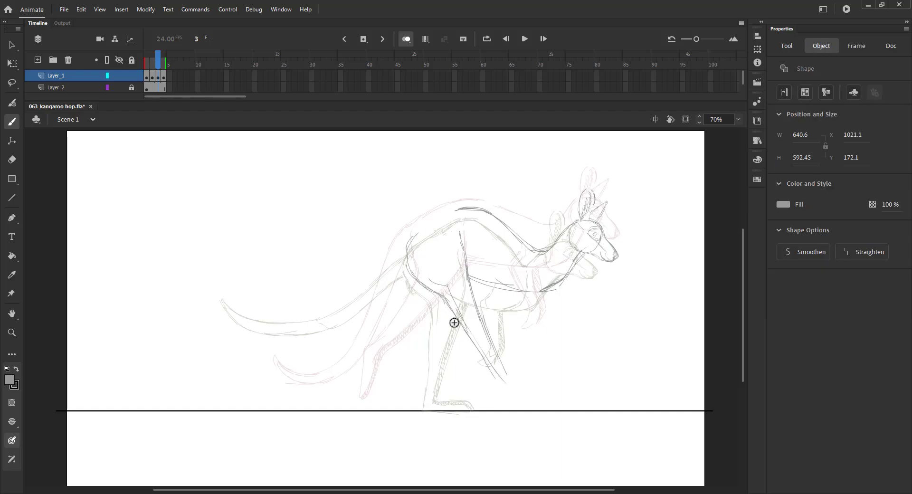
{"action": "key", "text": "Up"}
{"action": "key", "text": "Up"}
{"action": "key", "text": "Up"}
{"action": "key", "text": "Up"}
{"action": "key", "text": "Up"}
{"action": "key", "text": "Up"}
{"action": "key", "text": "Up"}
{"action": "key", "text": "Up"}
{"action": "key", "text": "Up"}
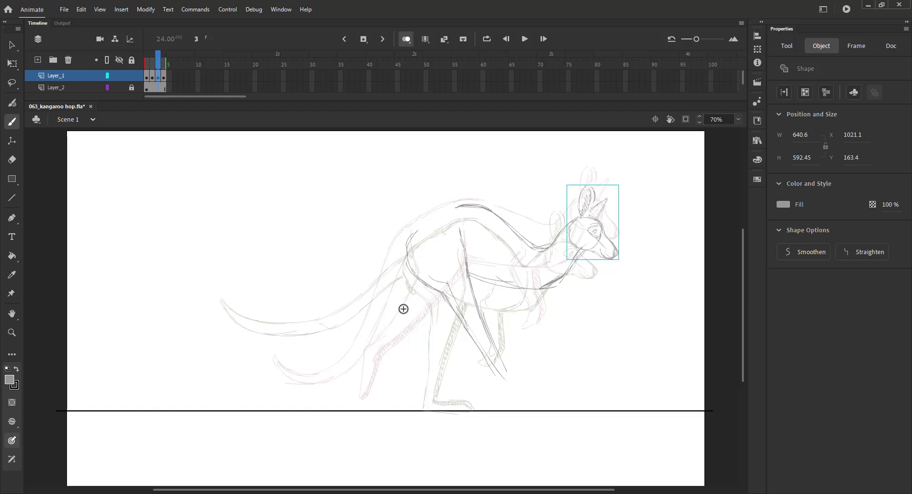
{"action": "key", "text": "q"}
{"action": "left_click_drag", "start_coordinate": [403, 194], "coordinate": [398, 193]}
{"action": "left_click", "coordinate": [371, 193]}
{"action": "key", "text": "b"}
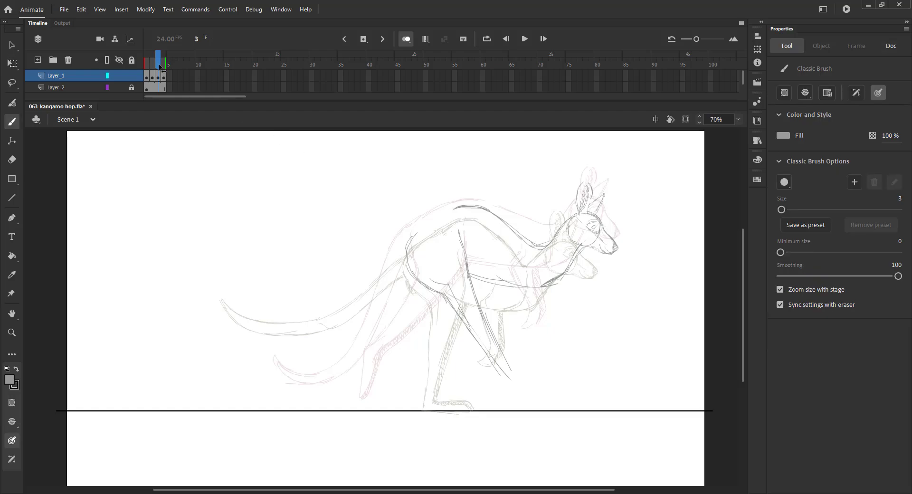
Step: Limit the onion skin range to start at frame 2 and sketch the forward-reaching hind foot on frame 3
{"action": "mouse_move", "coordinate": [152, 63]}
{"action": "left_mouse_down"}
{"action": "mouse_move", "coordinate": [163, 63]}
{"action": "mouse_move", "coordinate": [145, 63]}
{"action": "mouse_move", "coordinate": [154, 65]}
{"action": "left_mouse_up"}
{"action": "key", "text": "comma"}
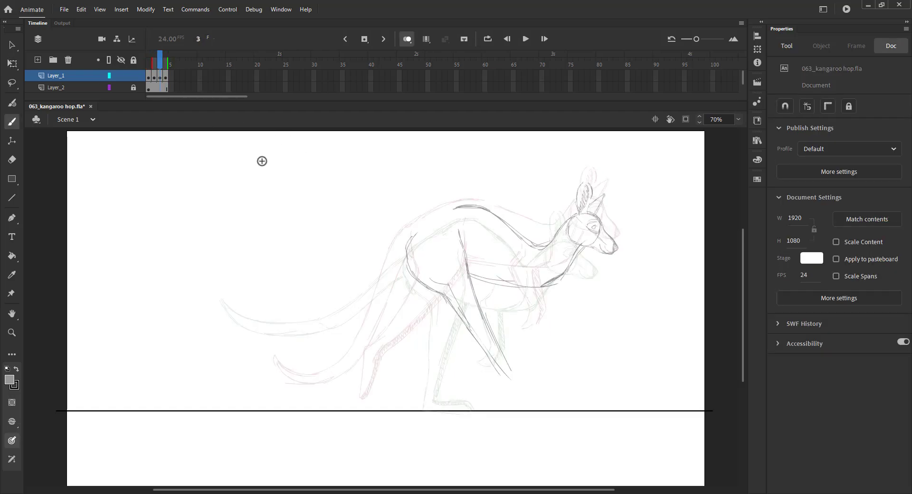
{"action": "mouse_move", "coordinate": [510, 370]}
{"action": "left_mouse_down"}
{"action": "mouse_move", "coordinate": [516, 378]}
{"action": "mouse_move", "coordinate": [506, 381]}
{"action": "left_mouse_up"}
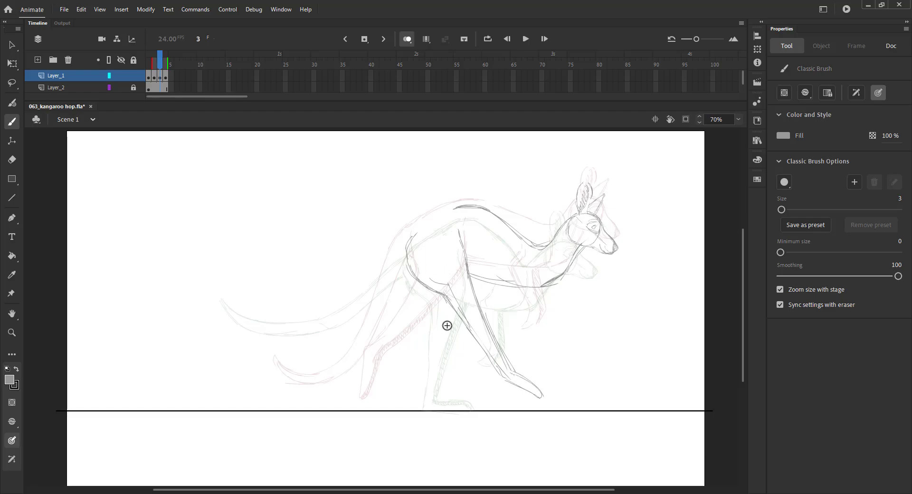
Step: Delete the lower rump and hind leg strokes on frame 3 and redraw the leg with its foot reaching forward
{"action": "key", "text": "l"}
{"action": "mouse_move", "coordinate": [448, 325]}
{"action": "left_mouse_down"}
{"action": "mouse_move", "coordinate": [479, 330]}
{"action": "mouse_move", "coordinate": [489, 377]}
{"action": "left_mouse_up"}
{"action": "key", "text": "Delete"}
{"action": "key", "text": "b"}
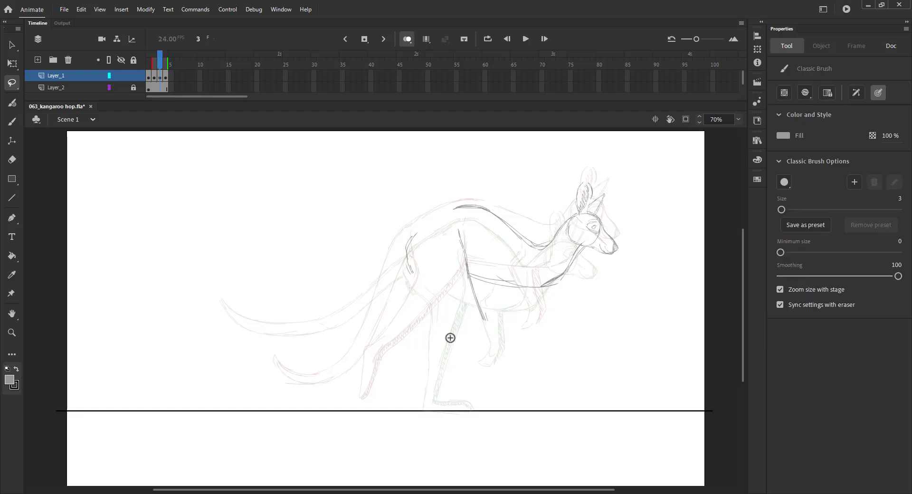
{"action": "mouse_move", "coordinate": [435, 284]}
{"action": "left_mouse_down"}
{"action": "mouse_move", "coordinate": [460, 303]}
{"action": "mouse_move", "coordinate": [498, 375]}
{"action": "left_mouse_up"}
{"action": "mouse_move", "coordinate": [469, 282]}
{"action": "left_mouse_down"}
{"action": "mouse_move", "coordinate": [508, 376]}
{"action": "mouse_move", "coordinate": [542, 397]}
{"action": "left_mouse_up"}
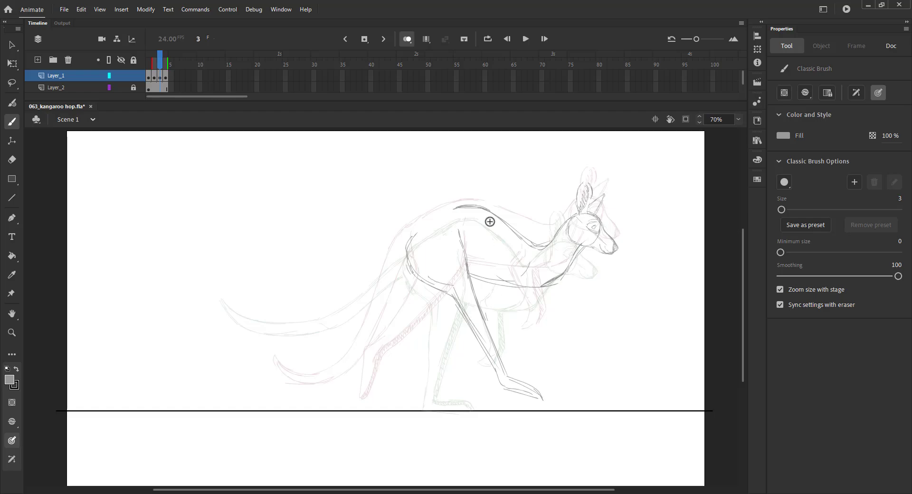
Step: Select the head and front part of the body on frame 3 with the Lasso and shift them slightly left and up
{"action": "key", "text": "l"}
{"action": "mouse_move", "coordinate": [495, 299]}
{"action": "left_mouse_down"}
{"action": "mouse_move", "coordinate": [584, 189]}
{"action": "mouse_move", "coordinate": [519, 342]}
{"action": "left_mouse_up"}
{"action": "key", "text": "shift+Left"}
{"action": "key", "text": "shift+Left"}
{"action": "key", "text": "Up"}
{"action": "key", "text": "Up"}
{"action": "key", "text": "Up"}
{"action": "key", "text": "Up"}
{"action": "key", "text": "Up"}
{"action": "key", "text": "Up"}
{"action": "key", "text": "Up"}
{"action": "key", "text": "Right"}
{"action": "key", "text": "Right"}
{"action": "key", "text": "Right"}
{"action": "key", "text": "Right"}
{"action": "key", "text": "Right"}
{"action": "key", "text": "Right"}
{"action": "key", "text": "Right"}
{"action": "key", "text": "Right"}
{"action": "key", "text": "Right"}
{"action": "left_click", "coordinate": [537, 328]}
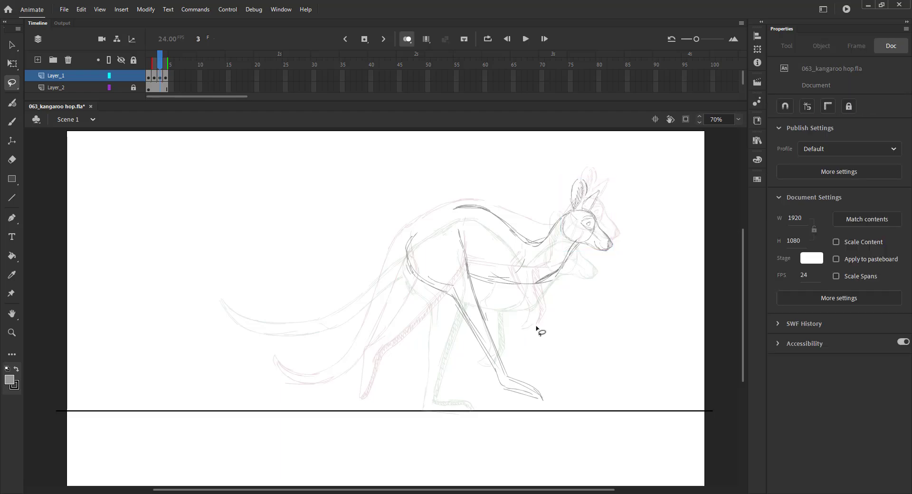
Step: Sketch the two forelegs hanging below the chest on frame 3 with the Classic Brush, shading the far one
{"action": "key", "text": "b"}
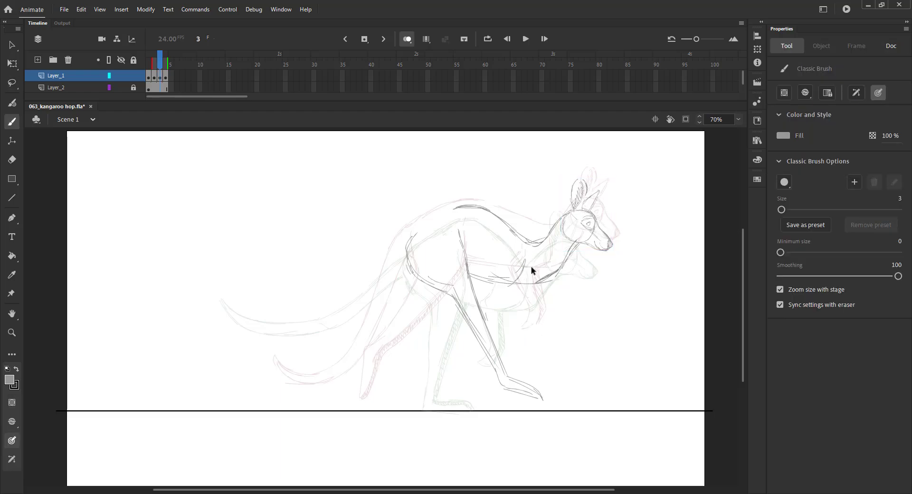
{"action": "mouse_move", "coordinate": [496, 260]}
{"action": "left_mouse_down"}
{"action": "mouse_move", "coordinate": [515, 321]}
{"action": "mouse_move", "coordinate": [518, 340]}
{"action": "mouse_move", "coordinate": [504, 320]}
{"action": "mouse_move", "coordinate": [516, 344]}
{"action": "left_mouse_up"}
{"action": "left_click_drag", "start_coordinate": [518, 285], "coordinate": [522, 320]}
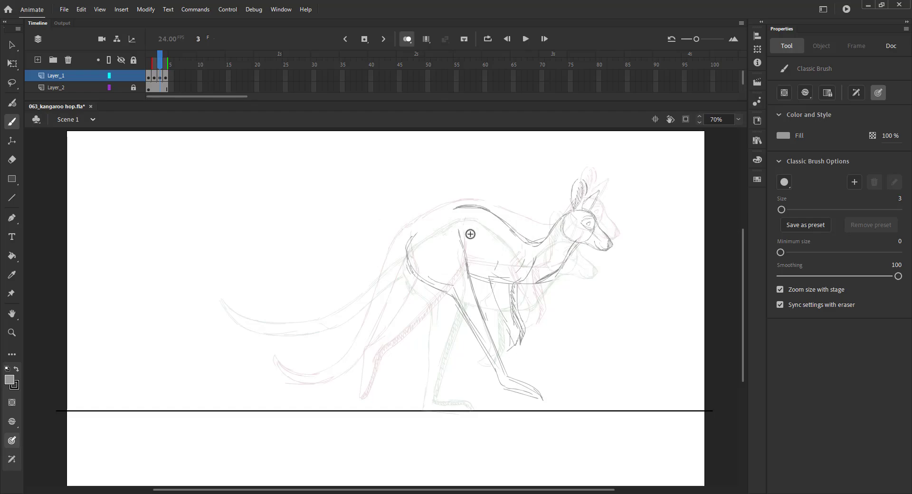
Step: Draw the lower back line and a long tail streaming out behind the body with its tip raised on frame 3
{"action": "left_click_drag", "start_coordinate": [444, 215], "coordinate": [345, 265]}
{"action": "mouse_move", "coordinate": [216, 245]}
{"action": "left_mouse_down"}
{"action": "mouse_move", "coordinate": [276, 268]}
{"action": "mouse_move", "coordinate": [326, 268]}
{"action": "mouse_move", "coordinate": [345, 264]}
{"action": "left_mouse_up"}
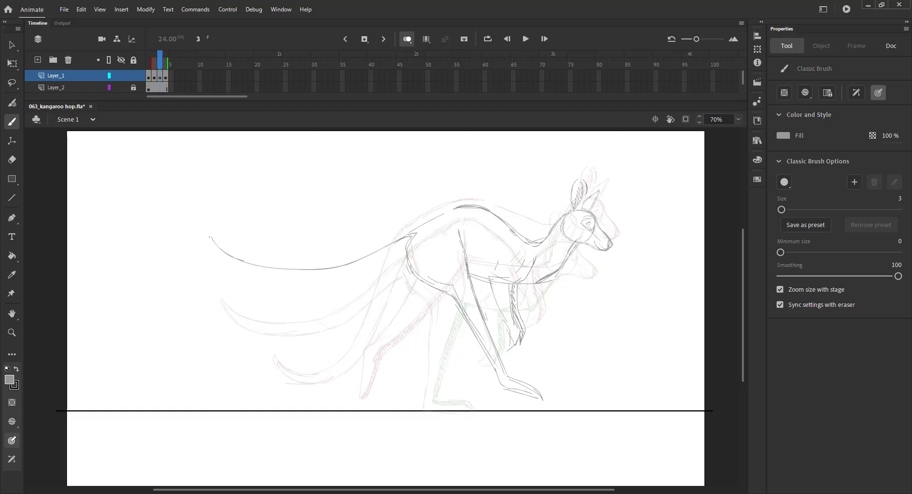
{"action": "mouse_move", "coordinate": [207, 240]}
{"action": "left_mouse_down"}
{"action": "mouse_move", "coordinate": [218, 256]}
{"action": "mouse_move", "coordinate": [277, 280]}
{"action": "mouse_move", "coordinate": [405, 257]}
{"action": "left_mouse_up"}
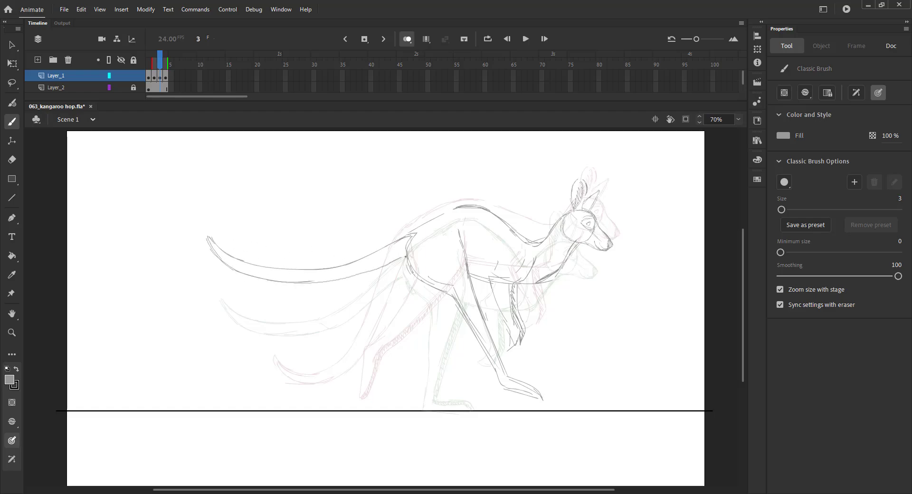
Step: Turn off onion skinning, save the file and move on to frame 4
{"action": "left_click", "coordinate": [406, 40]}
{"action": "key", "text": "ctrl+s"}
{"action": "mouse_move", "coordinate": [160, 65]}
{"action": "left_mouse_down"}
{"action": "mouse_move", "coordinate": [167, 66]}
{"action": "mouse_move", "coordinate": [148, 65]}
{"action": "mouse_move", "coordinate": [167, 66]}
{"action": "left_mouse_up"}
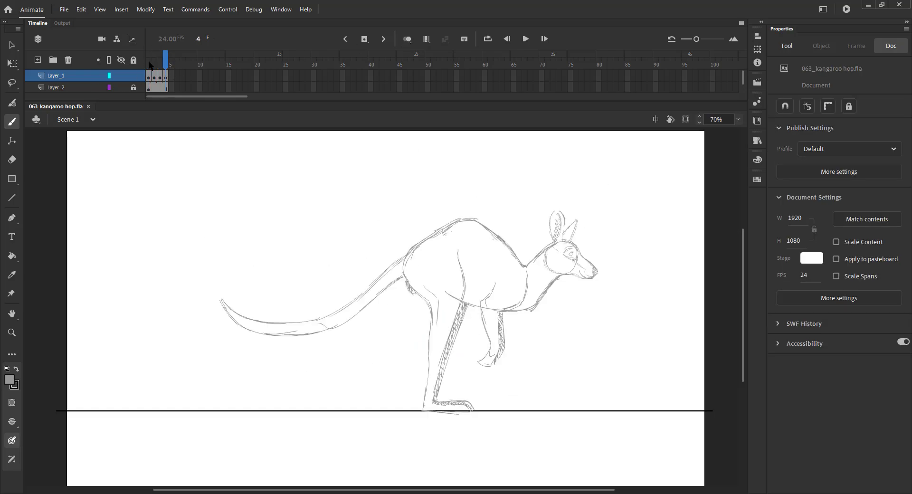
{"action": "left_click_drag", "start_coordinate": [333, 429], "coordinate": [304, 417]}
{"action": "key", "text": "ctrl+z"}
Step: Insert a new blank keyframe at frame 2 on Layer_1, right after the first standing pose
{"action": "key", "text": "v"}
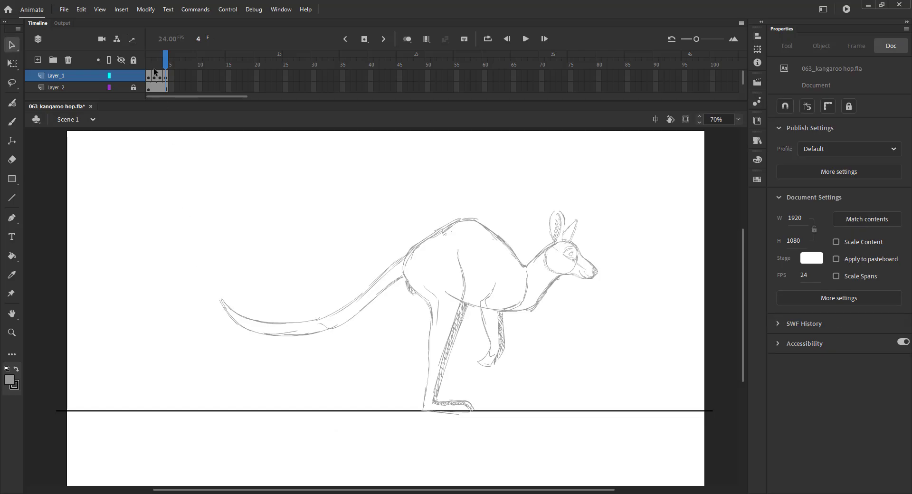
{"action": "left_click", "coordinate": [149, 67]}
{"action": "key", "text": "F5"}
{"action": "key", "text": "F7"}
Step: Copy the head group from frame 1 and paste it in place on frame 2, with onion skinning turned on
{"action": "key", "text": "comma"}
{"action": "left_click", "coordinate": [561, 252]}
{"action": "key", "text": "ctrl+c"}
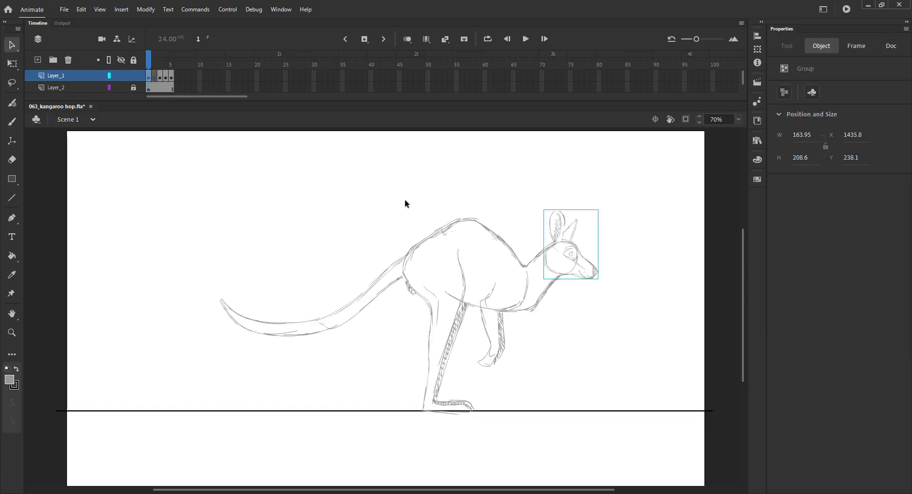
{"action": "key", "text": "period"}
{"action": "key", "text": "ctrl+shift+v"}
{"action": "left_click", "coordinate": [407, 39]}
{"action": "key", "text": "ctrl+s"}
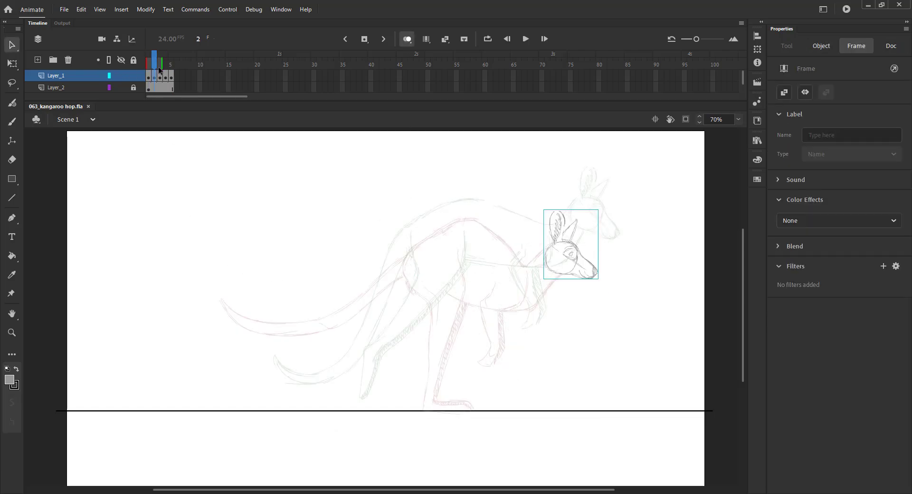
Step: Move the pasted head on frame 2 up and slightly forward and rotate it slightly clockwise
{"action": "left_click_drag", "start_coordinate": [574, 261], "coordinate": [578, 238]}
{"action": "key", "text": "q"}
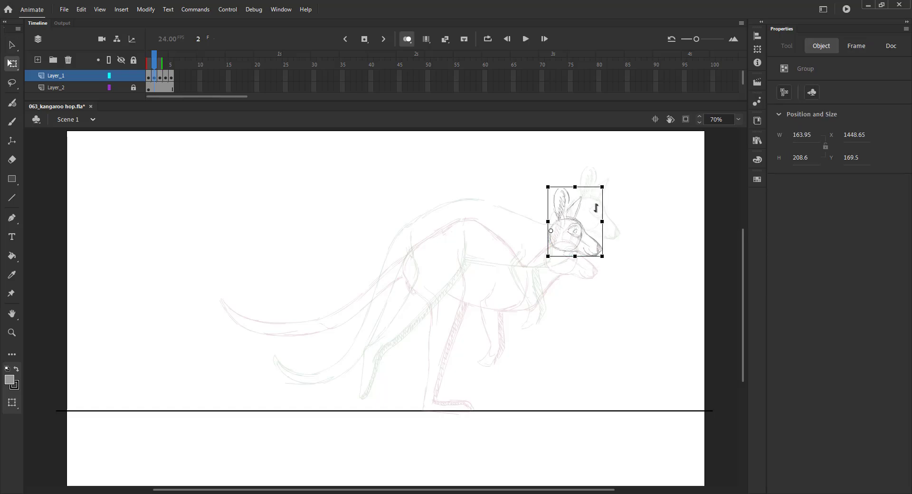
{"action": "left_click_drag", "start_coordinate": [602, 189], "coordinate": [606, 197]}
Step: Nudge the head on frame 2 into place between the neighbouring onion-skinned heads and save the file
{"action": "key", "text": "shift+Right"}
{"action": "key", "text": "shift+Up"}
{"action": "key", "text": "shift+Down"}
{"action": "key", "text": "shift+Down"}
{"action": "key", "text": "shift+Down"}
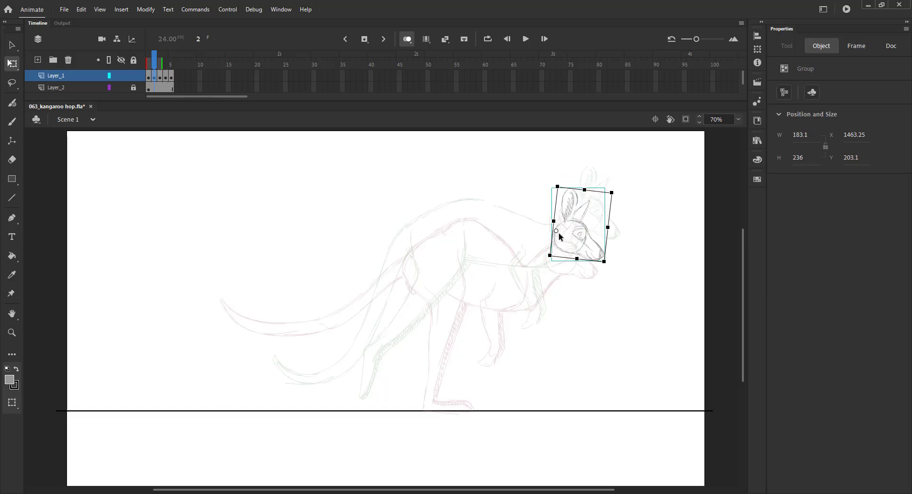
{"action": "key", "text": "Up"}
{"action": "key", "text": "Up"}
{"action": "key", "text": "Up"}
{"action": "key", "text": "Up"}
{"action": "key", "text": "Up"}
{"action": "key", "text": "Up"}
{"action": "key", "text": "Up"}
{"action": "key", "text": "shift+Up"}
{"action": "key", "text": "Up"}
{"action": "key", "text": "Up"}
{"action": "key", "text": "Right"}
{"action": "mouse_move", "coordinate": [162, 63]}
{"action": "left_mouse_down"}
{"action": "mouse_move", "coordinate": [194, 70]}
{"action": "mouse_move", "coordinate": [162, 63]}
{"action": "left_mouse_up"}
{"action": "left_click", "coordinate": [339, 225]}
{"action": "key", "text": "ctrl+s"}
Step: Sketch the first back and neck lines on frame 2, undo the unwanted back and rump strokes, and save
{"action": "key", "text": "b"}
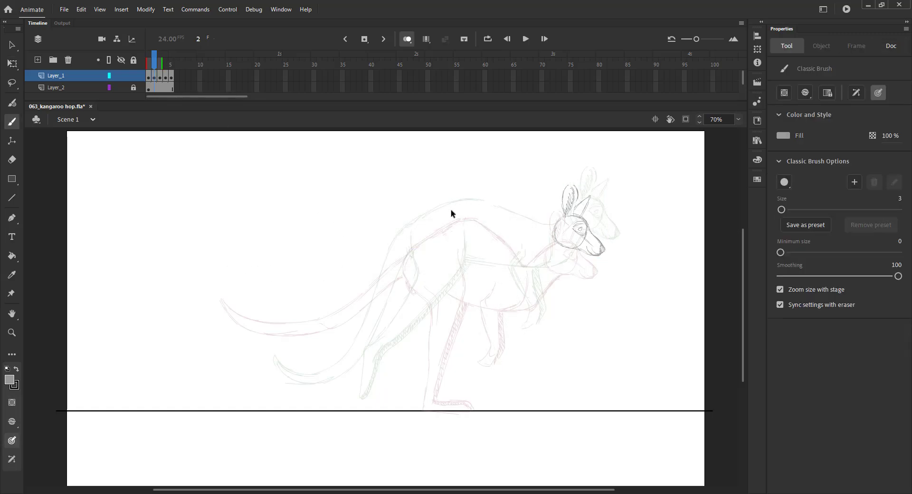
{"action": "mouse_move", "coordinate": [454, 207]}
{"action": "left_mouse_down"}
{"action": "mouse_move", "coordinate": [486, 211]}
{"action": "mouse_move", "coordinate": [520, 244]}
{"action": "mouse_move", "coordinate": [572, 251]}
{"action": "mouse_move", "coordinate": [548, 283]}
{"action": "left_mouse_up"}
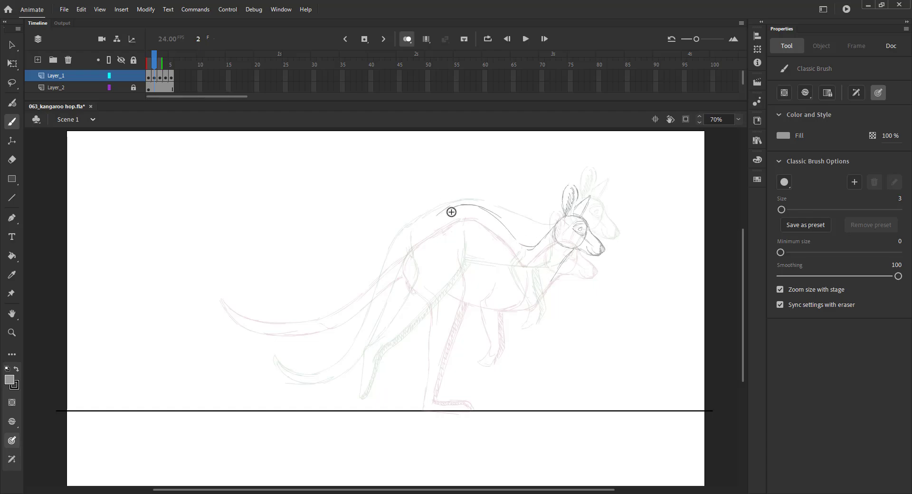
{"action": "mouse_move", "coordinate": [452, 208]}
{"action": "left_mouse_down"}
{"action": "mouse_move", "coordinate": [417, 223]}
{"action": "mouse_move", "coordinate": [404, 253]}
{"action": "left_mouse_up"}
{"action": "key", "text": "ctrl+z"}
{"action": "key", "text": "ctrl+z"}
{"action": "key", "text": "ctrl+z"}
{"action": "key", "text": "ctrl+z"}
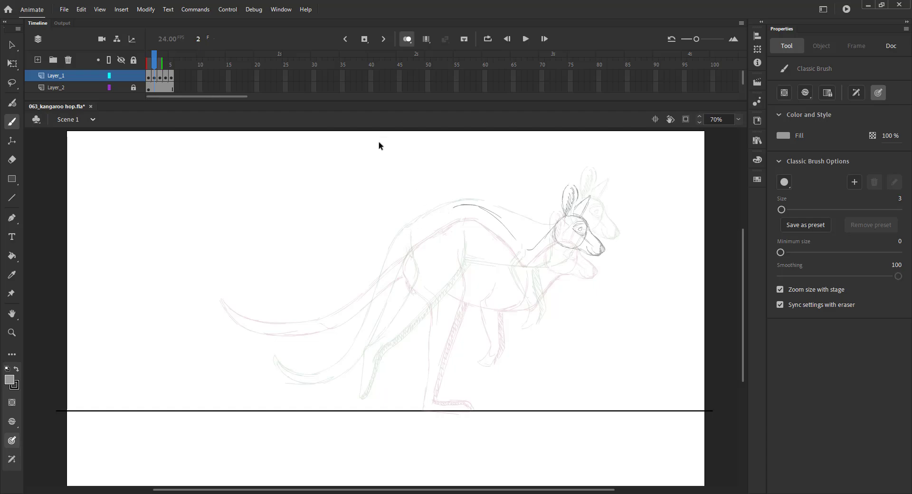
{"action": "key", "text": "ctrl+s"}
Step: Strengthen the back curve leading into the neck on frame 2 and add the throat and belly lines
{"action": "left_click_drag", "start_coordinate": [459, 205], "coordinate": [496, 221]}
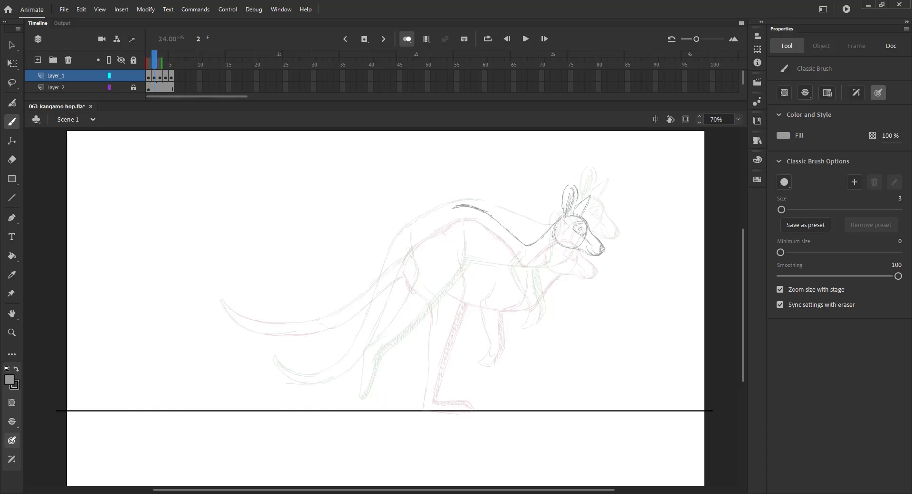
{"action": "left_click_drag", "start_coordinate": [567, 250], "coordinate": [547, 279]}
{"action": "left_click_drag", "start_coordinate": [457, 274], "coordinate": [522, 284]}
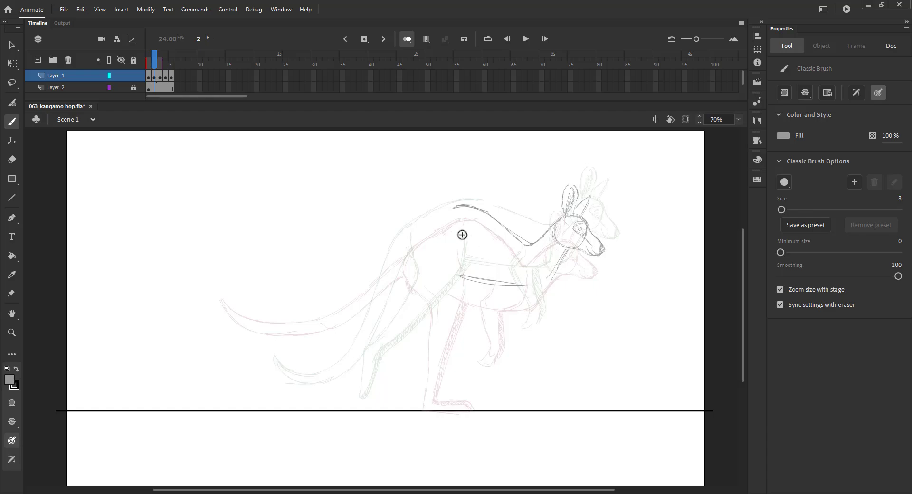
Step: Sketch the rounded rump and the front and back of the thigh on frame 2
{"action": "left_click_drag", "start_coordinate": [460, 233], "coordinate": [462, 244]}
{"action": "left_click_drag", "start_coordinate": [411, 269], "coordinate": [415, 274]}
{"action": "left_click_drag", "start_coordinate": [402, 244], "coordinate": [409, 265]}
{"action": "left_click_drag", "start_coordinate": [464, 276], "coordinate": [457, 295]}
Step: Draw both hind legs on frame 2 slanting backward with their toes on the ground line, and hatch the far leg
{"action": "mouse_move", "coordinate": [461, 245]}
{"action": "left_mouse_down"}
{"action": "mouse_move", "coordinate": [461, 275]}
{"action": "mouse_move", "coordinate": [433, 334]}
{"action": "left_mouse_up"}
{"action": "left_click_drag", "start_coordinate": [461, 271], "coordinate": [417, 365]}
{"action": "left_click_drag", "start_coordinate": [442, 320], "coordinate": [410, 374]}
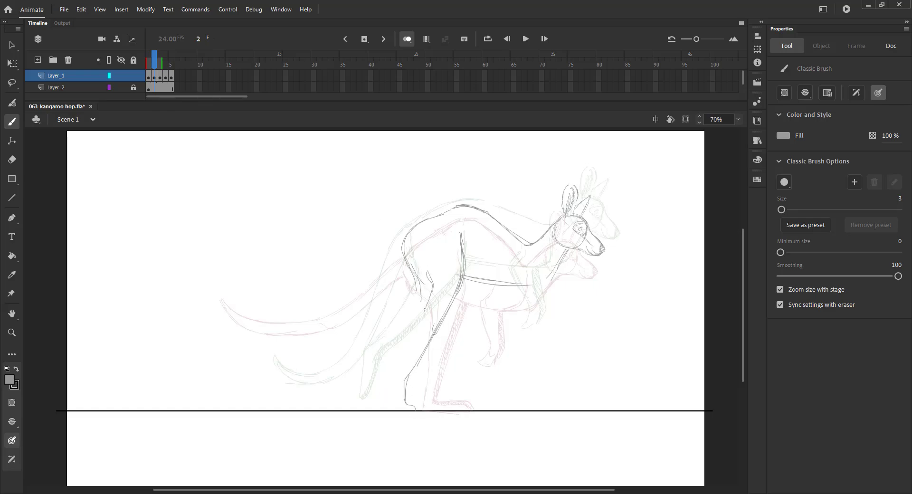
{"action": "left_click_drag", "start_coordinate": [401, 365], "coordinate": [393, 378]}
{"action": "left_click_drag", "start_coordinate": [465, 284], "coordinate": [436, 333]}
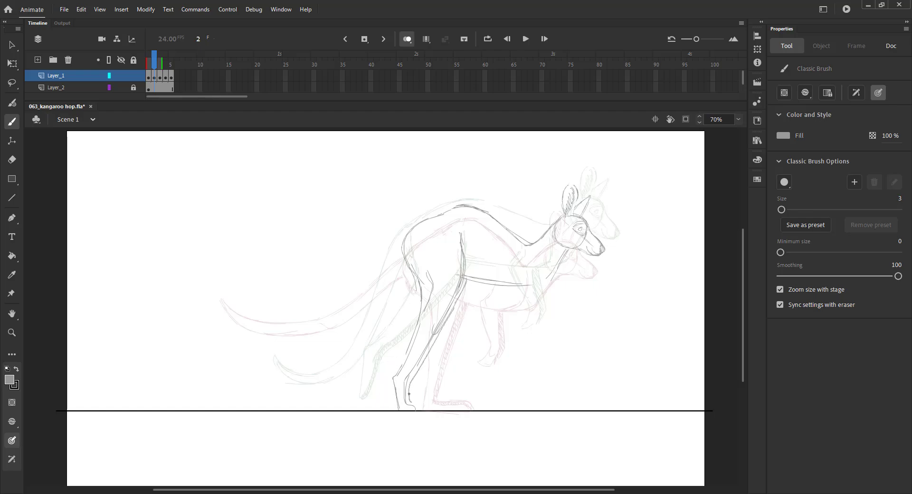
{"action": "left_click_drag", "start_coordinate": [411, 379], "coordinate": [430, 340]}
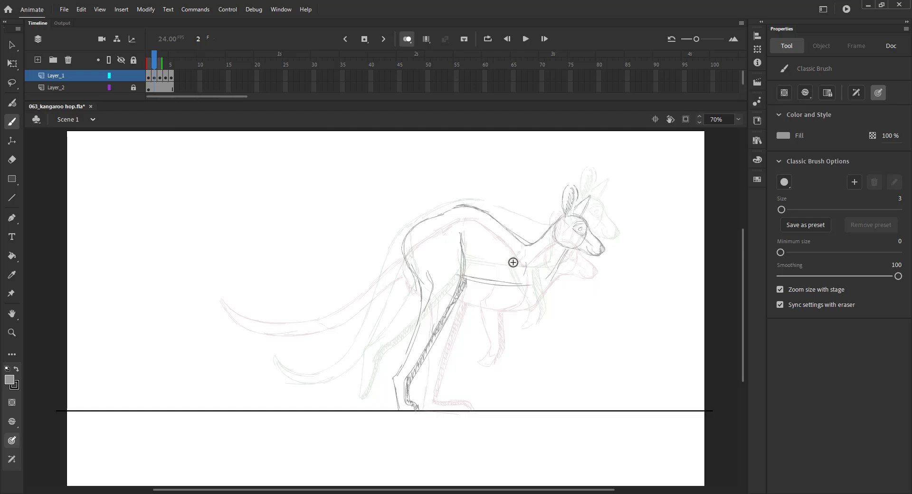
Step: Sketch the forelegs on frame 2 while comparing with the neighbouring frames, shade the far one and save the file
{"action": "key", "text": "comma"}
{"action": "key", "text": "period"}
{"action": "key", "text": "period"}
{"action": "key", "text": "comma"}
{"action": "left_click_drag", "start_coordinate": [528, 255], "coordinate": [525, 276]}
{"action": "key", "text": "comma"}
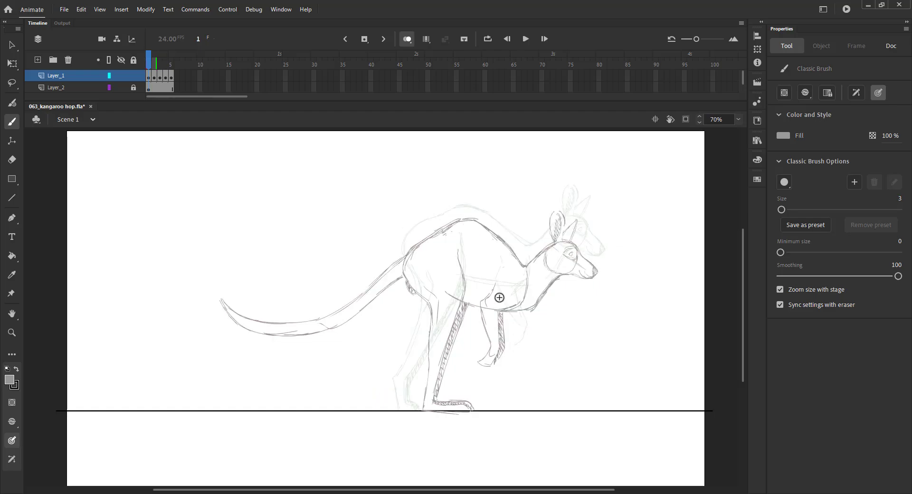
{"action": "key", "text": "period"}
{"action": "key", "text": "period"}
{"action": "key", "text": "comma"}
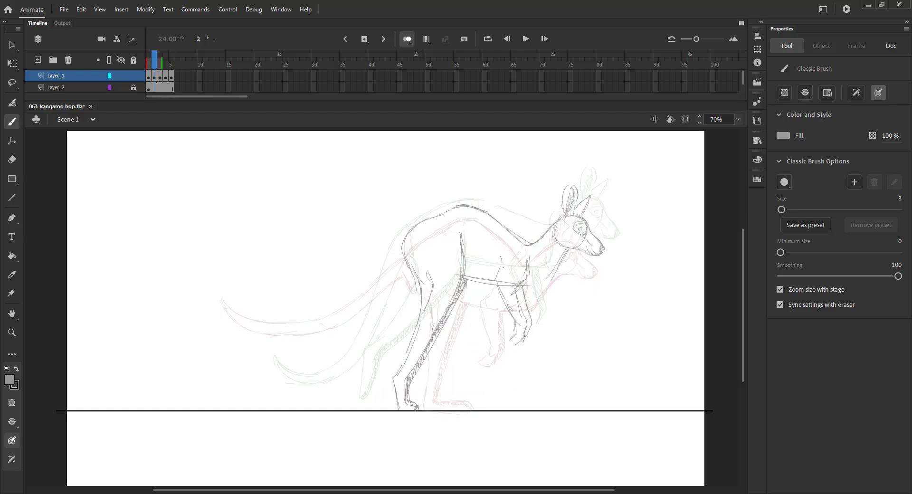
{"action": "left_click_drag", "start_coordinate": [523, 305], "coordinate": [519, 287]}
{"action": "key", "text": "ctrl+s"}
Step: Draw the drooping curved tail on frame 2, redoing its lower edge, and save the file
{"action": "left_click_drag", "start_coordinate": [393, 247], "coordinate": [324, 345]}
{"action": "left_click_drag", "start_coordinate": [235, 324], "coordinate": [309, 347]}
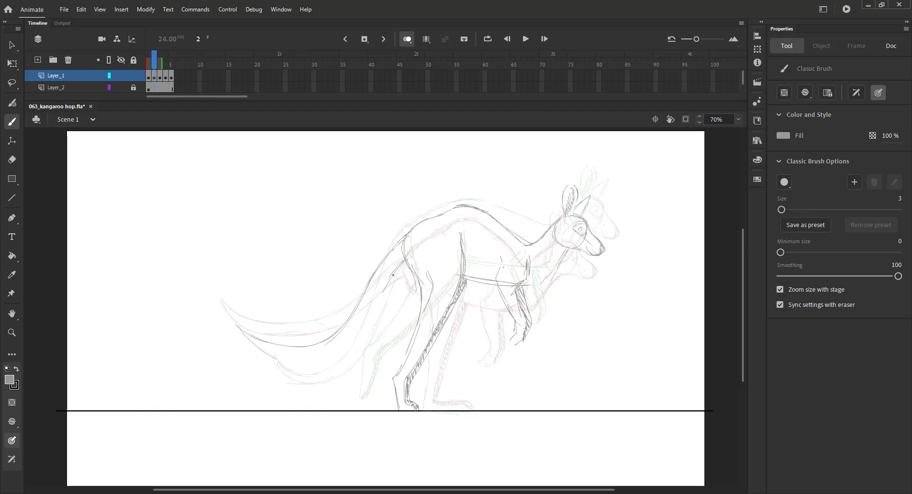
{"action": "mouse_move", "coordinate": [393, 274]}
{"action": "left_mouse_down"}
{"action": "mouse_move", "coordinate": [342, 352]}
{"action": "mouse_move", "coordinate": [302, 364]}
{"action": "left_mouse_up"}
{"action": "key", "text": "ctrl+z"}
{"action": "key", "text": "ctrl+z"}
{"action": "left_click_drag", "start_coordinate": [239, 327], "coordinate": [288, 355]}
{"action": "key", "text": "ctrl+z"}
{"action": "key", "text": "ctrl+z"}
{"action": "mouse_move", "coordinate": [240, 330]}
{"action": "left_mouse_down"}
{"action": "mouse_move", "coordinate": [272, 352]}
{"action": "mouse_move", "coordinate": [308, 355]}
{"action": "mouse_move", "coordinate": [353, 335]}
{"action": "left_mouse_up"}
{"action": "key", "text": "ctrl+s"}
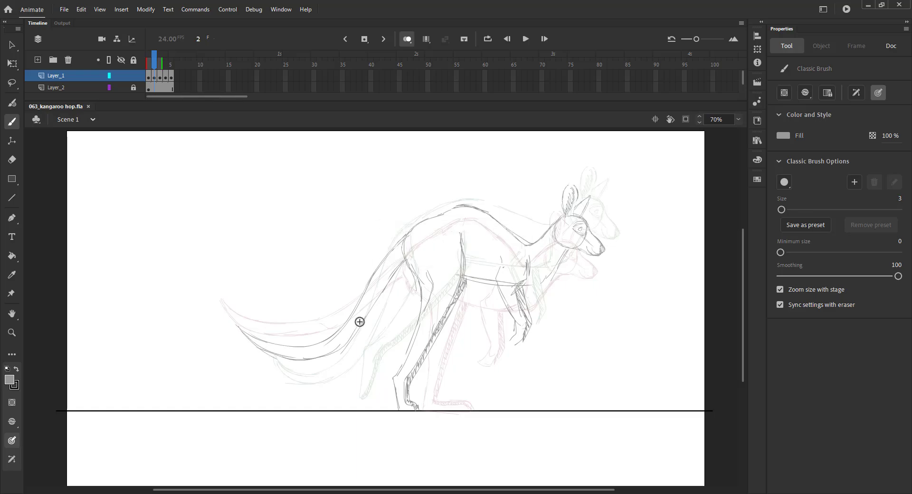
Step: Turn off onion skinning, scrub through the poses and insert a new blank keyframe at frame 4
{"action": "left_click", "coordinate": [409, 41]}
{"action": "left_click_drag", "start_coordinate": [151, 66], "coordinate": [171, 66]}
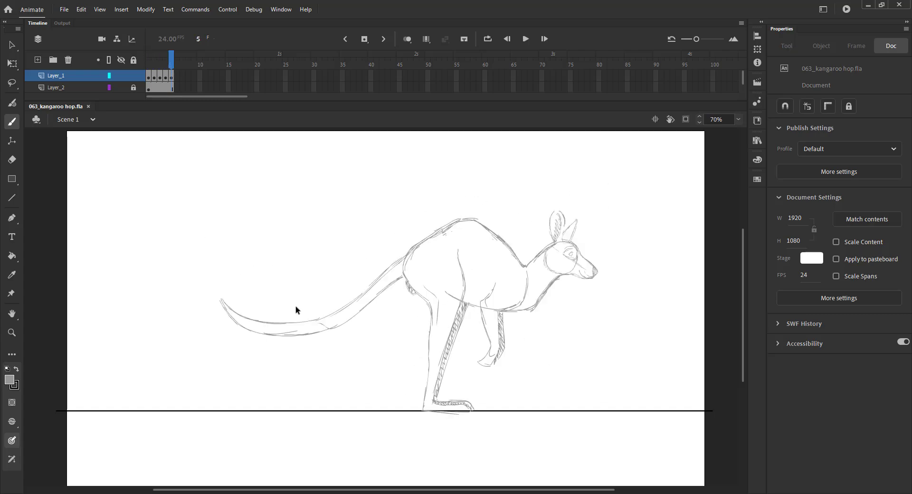
{"action": "key", "text": "v"}
{"action": "key", "text": "comma"}
{"action": "key", "text": "comma"}
{"action": "key", "text": "F5"}
{"action": "key", "text": "F7"}
Step: Copy the head group from frame 3 and paste it in place on frame 4, with onion skinning turned on
{"action": "key", "text": "comma"}
{"action": "left_click", "coordinate": [618, 220]}
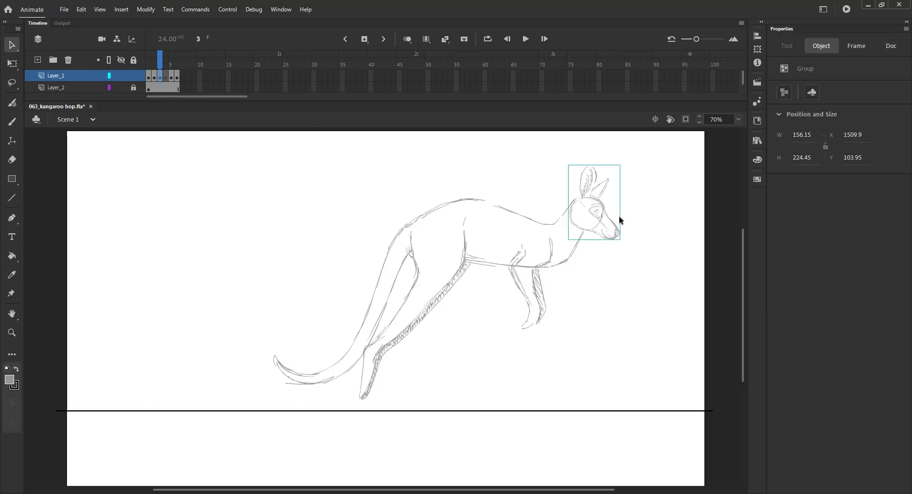
{"action": "key", "text": "ctrl+c"}
{"action": "key", "text": "period"}
{"action": "key", "text": "ctrl+shift+v"}
{"action": "left_click", "coordinate": [407, 39]}
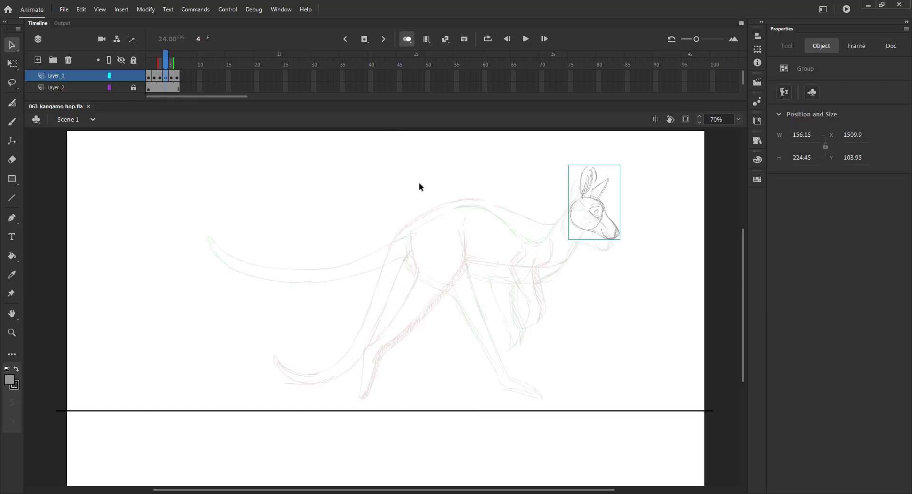
Step: Nudge the head on frame 4 down and slightly backward between the neighbouring onion-skinned heads
{"action": "key", "text": "shift+Down"}
{"action": "key", "text": "Down"}
{"action": "key", "text": "Down"}
{"action": "key", "text": "Down"}
{"action": "key", "text": "Left"}
{"action": "key", "text": "Left"}
{"action": "key", "text": "Left"}
{"action": "key", "text": "Up"}
{"action": "key", "text": "Up"}
{"action": "key", "text": "Down"}
{"action": "key", "text": "Down"}
{"action": "key", "text": "Down"}
{"action": "key", "text": "Down"}
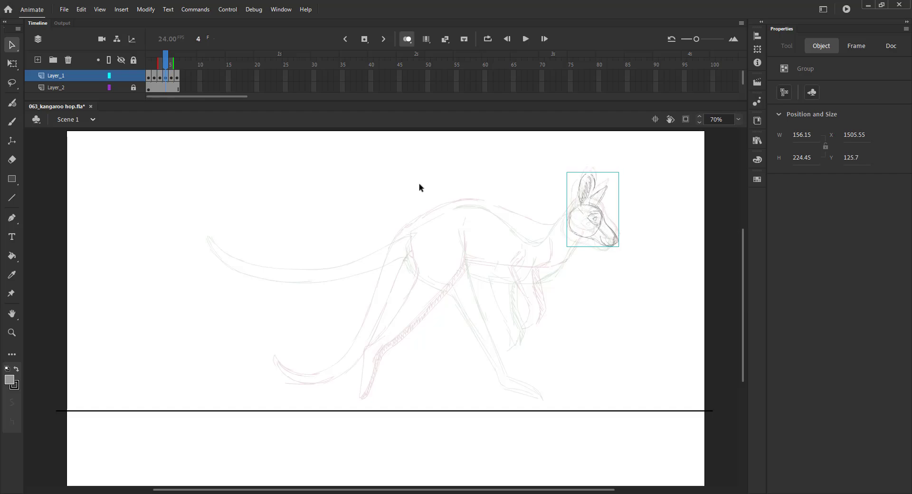
{"action": "key", "text": "Up"}
{"action": "key", "text": "Up"}
{"action": "key", "text": "Left"}
Step: Sketch the high arched back, neck, chest, rump and thigh lines on frame 4 with the Classic Brush
{"action": "key", "text": "b"}
{"action": "mouse_move", "coordinate": [460, 186]}
{"action": "left_mouse_down"}
{"action": "mouse_move", "coordinate": [494, 188]}
{"action": "mouse_move", "coordinate": [538, 233]}
{"action": "left_mouse_up"}
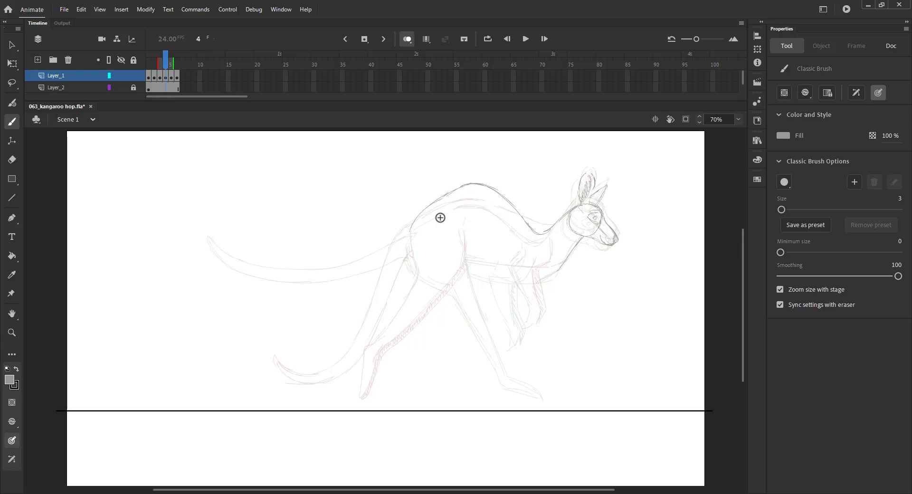
{"action": "mouse_move", "coordinate": [409, 232]}
{"action": "left_mouse_down"}
{"action": "mouse_move", "coordinate": [433, 270]}
{"action": "mouse_move", "coordinate": [449, 355]}
{"action": "left_mouse_up"}
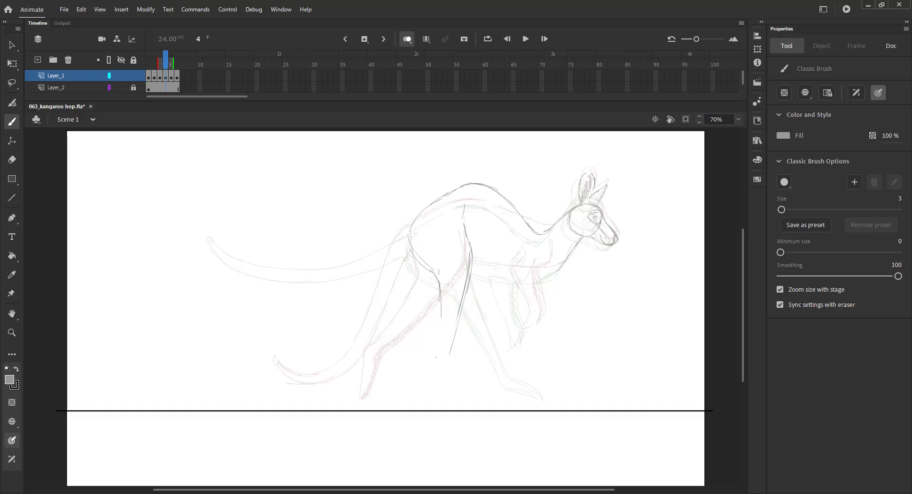
Step: Draw the near-vertical hind leg on frame 4 with its foot angled forward above the ground, and save the file
{"action": "left_click_drag", "start_coordinate": [422, 255], "coordinate": [436, 272]}
{"action": "left_click_drag", "start_coordinate": [468, 252], "coordinate": [447, 370]}
{"action": "left_click_drag", "start_coordinate": [454, 339], "coordinate": [447, 372]}
{"action": "mouse_move", "coordinate": [439, 295]}
{"action": "left_mouse_down"}
{"action": "mouse_move", "coordinate": [438, 371]}
{"action": "mouse_move", "coordinate": [476, 400]}
{"action": "left_mouse_up"}
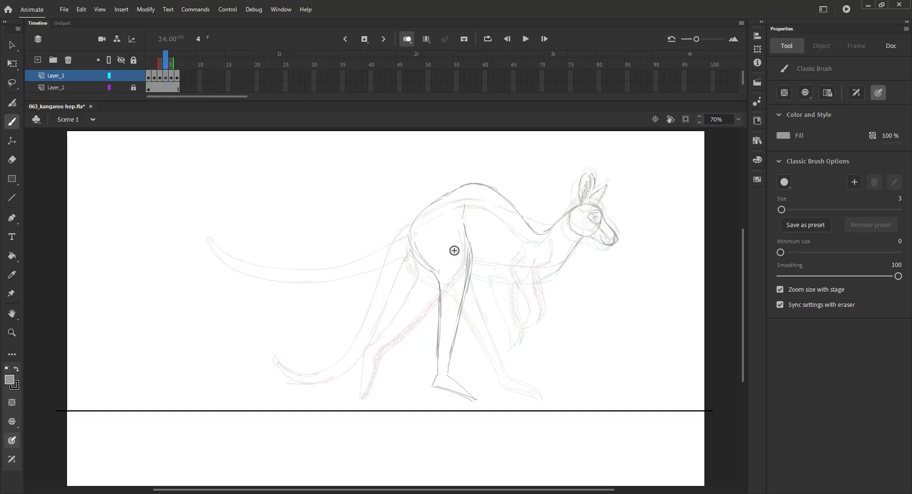
{"action": "key", "text": "ctrl+s"}
Step: Shift the complete drawings on frames 4, 3 and 5 slightly upward
{"action": "key", "text": "ctrl+a"}
{"action": "key", "text": "shift+Up"}
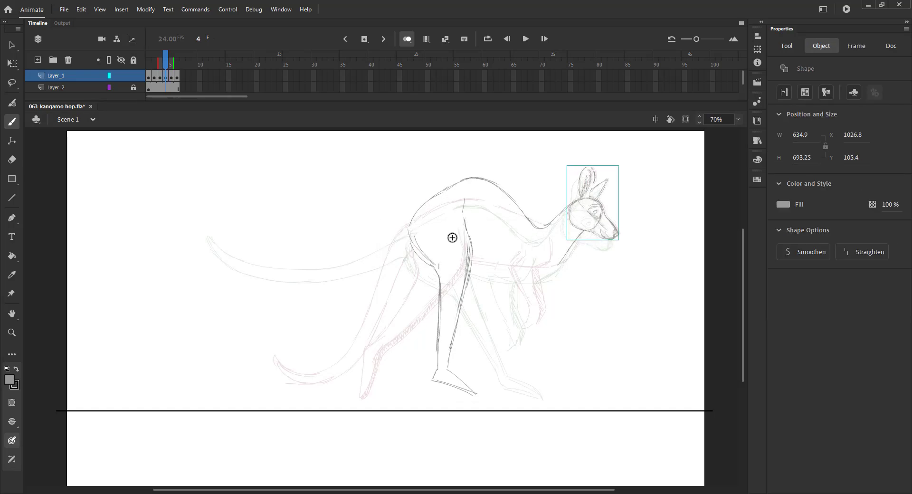
{"action": "key", "text": "ctrl+a"}
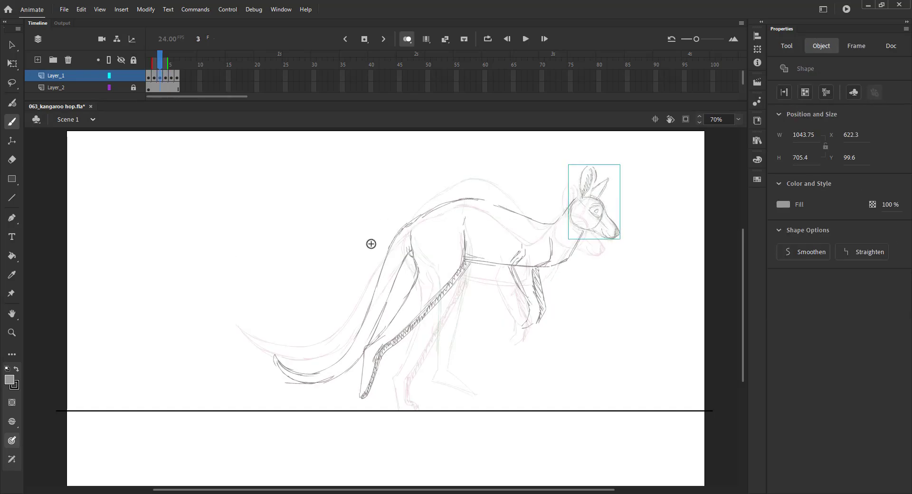
{"action": "key", "text": "shift+Up"}
{"action": "key", "text": "."}
{"action": "key", "text": "."}
{"action": "key", "text": "ctrl+a"}
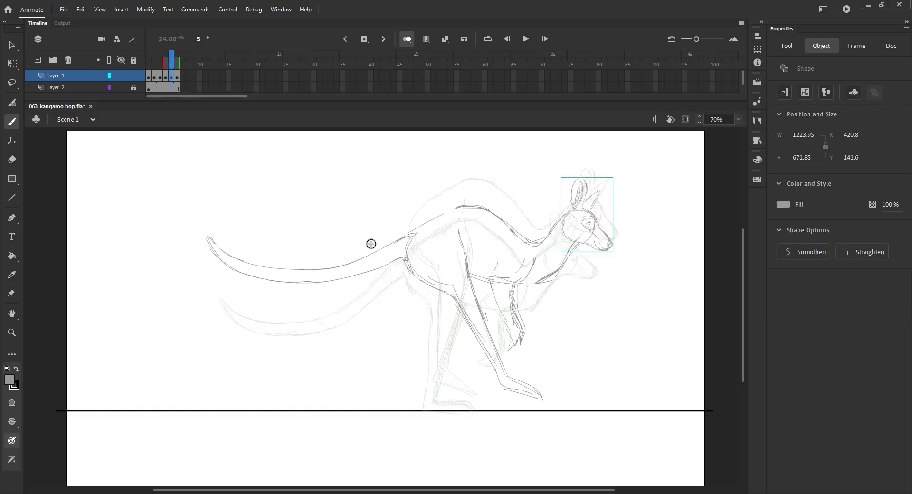
{"action": "key", "text": "shift+Up"}
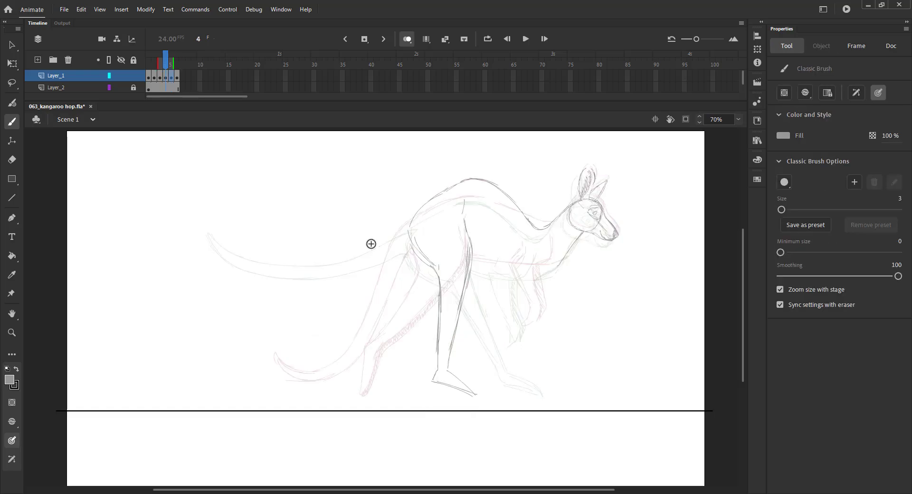
Step: Add the belly line and both forelegs to frame 4, shading the far foreleg
{"action": "mouse_move", "coordinate": [469, 248]}
{"action": "left_mouse_down"}
{"action": "mouse_move", "coordinate": [543, 268]}
{"action": "mouse_move", "coordinate": [531, 308]}
{"action": "left_mouse_up"}
{"action": "mouse_move", "coordinate": [515, 238]}
{"action": "left_mouse_down"}
{"action": "mouse_move", "coordinate": [503, 260]}
{"action": "mouse_move", "coordinate": [522, 312]}
{"action": "mouse_move", "coordinate": [512, 331]}
{"action": "left_mouse_up"}
{"action": "left_click_drag", "start_coordinate": [530, 270], "coordinate": [526, 331]}
{"action": "left_click_drag", "start_coordinate": [525, 282], "coordinate": [531, 296]}
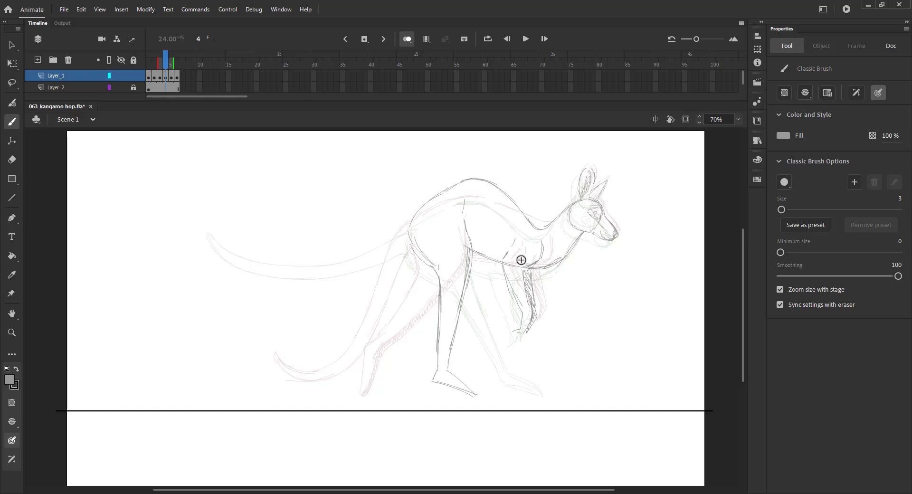
Step: Draw the long tail on frame 4, sweeping down from the rump and curving up to a pointed tip
{"action": "mouse_move", "coordinate": [409, 224]}
{"action": "left_mouse_down"}
{"action": "mouse_move", "coordinate": [340, 281]}
{"action": "mouse_move", "coordinate": [284, 308]}
{"action": "left_mouse_up"}
{"action": "mouse_move", "coordinate": [210, 280]}
{"action": "left_mouse_down"}
{"action": "mouse_move", "coordinate": [246, 303]}
{"action": "mouse_move", "coordinate": [280, 308]}
{"action": "left_mouse_up"}
{"action": "left_click_drag", "start_coordinate": [263, 302], "coordinate": [404, 234]}
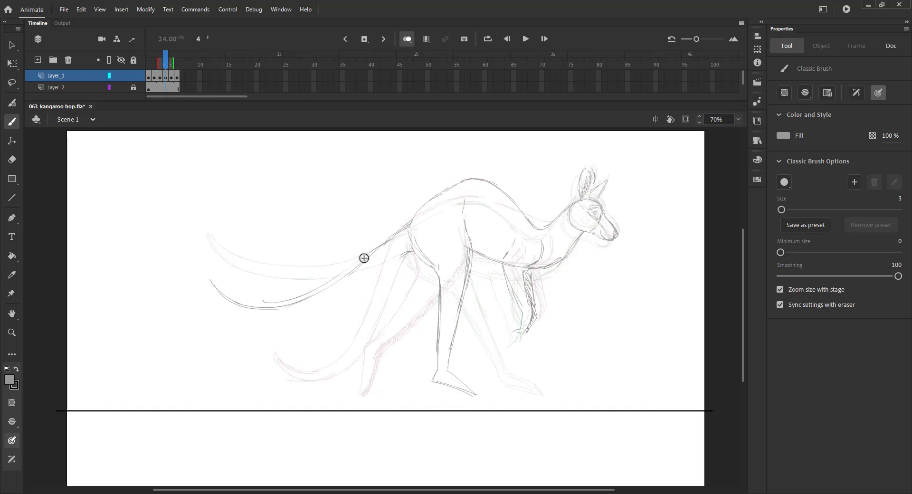
{"action": "left_click_drag", "start_coordinate": [417, 214], "coordinate": [338, 277]}
{"action": "left_click_drag", "start_coordinate": [413, 244], "coordinate": [310, 312]}
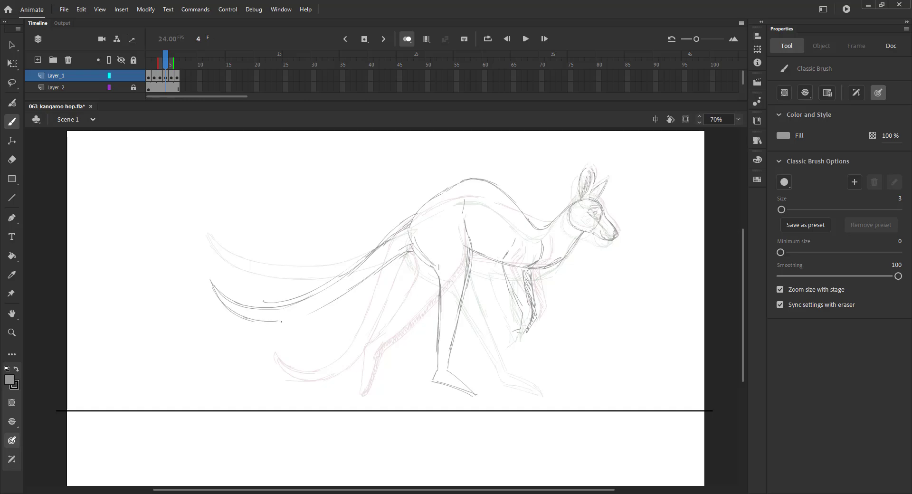
{"action": "left_click_drag", "start_coordinate": [244, 323], "coordinate": [316, 315]}
Step: Shade the far hind leg and foot on frame 4, and review the first four frames without onion skinning
{"action": "left_click_drag", "start_coordinate": [474, 258], "coordinate": [458, 340]}
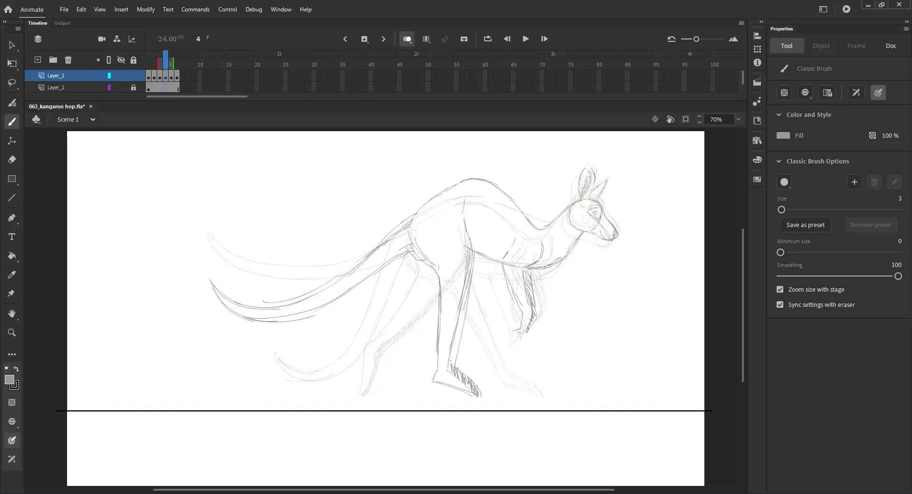
{"action": "left_click", "coordinate": [407, 39]}
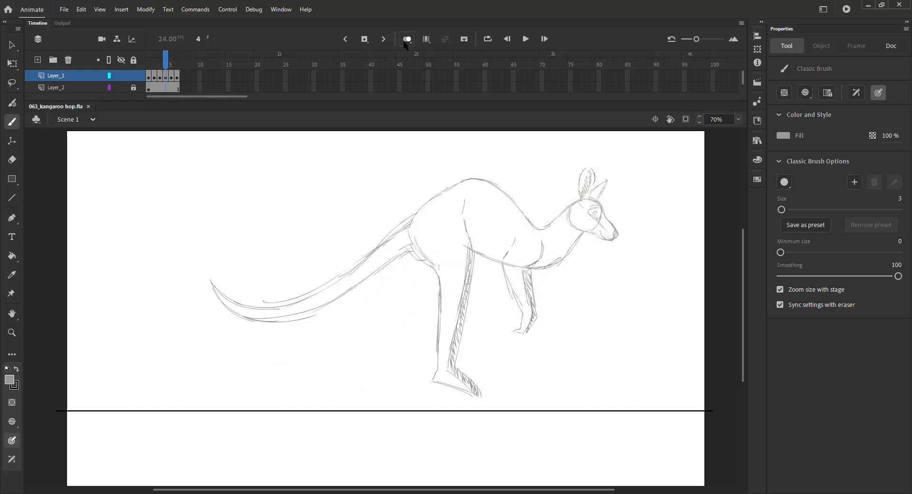
{"action": "left_click", "coordinate": [148, 74]}
{"action": "left_click_drag", "start_coordinate": [143, 75], "coordinate": [166, 70]}
Step: Insert a blank keyframe at frame 5 and paste the head from frame 4 in place with onion skinning on
{"action": "key", "text": "F5"}
{"action": "key", "text": "F7"}
{"action": "key", "text": "comma"}
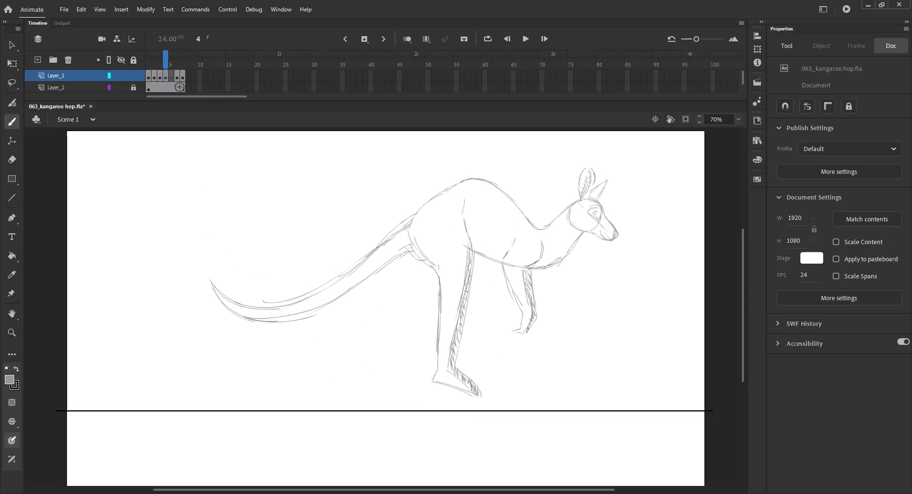
{"action": "key", "text": "v"}
{"action": "left_click", "coordinate": [592, 209]}
{"action": "key", "text": "ctrl+c"}
{"action": "key", "text": "period"}
{"action": "left_click", "coordinate": [410, 41]}
{"action": "key", "text": "ctrl+shift+v"}
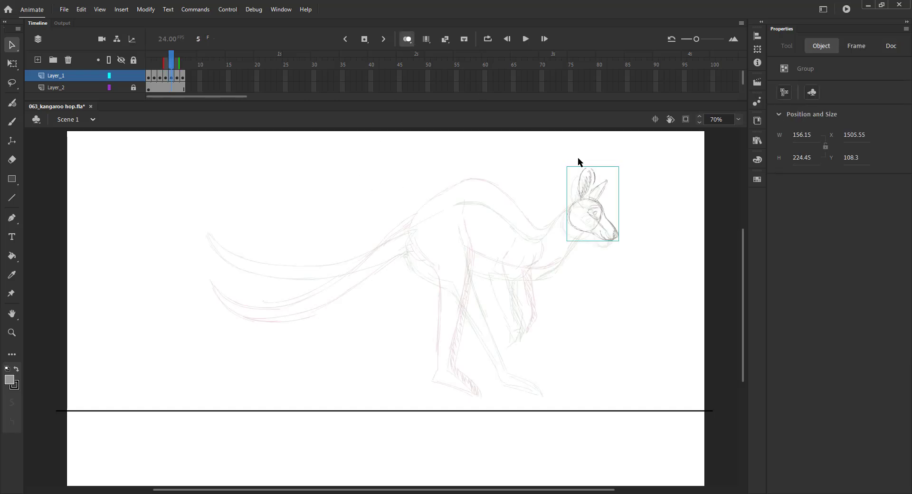
Step: Shift the pasted head on frame 5 slightly down and back, rotate it slightly, and compare it with frame 4
{"action": "key", "text": "shift+Down"}
{"action": "key", "text": "Left"}
{"action": "key", "text": "Left"}
{"action": "key", "text": "Up"}
{"action": "key", "text": "q"}
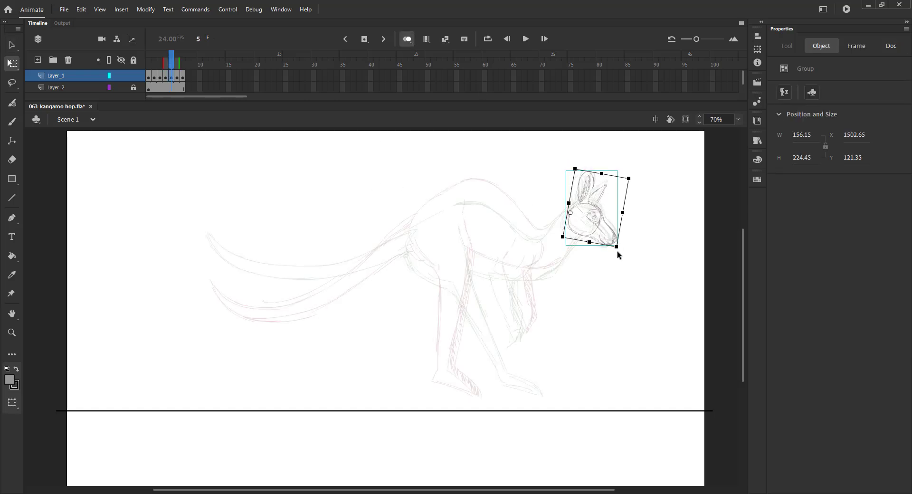
{"action": "left_click_drag", "start_coordinate": [618, 255], "coordinate": [631, 264]}
{"action": "key", "text": "comma"}
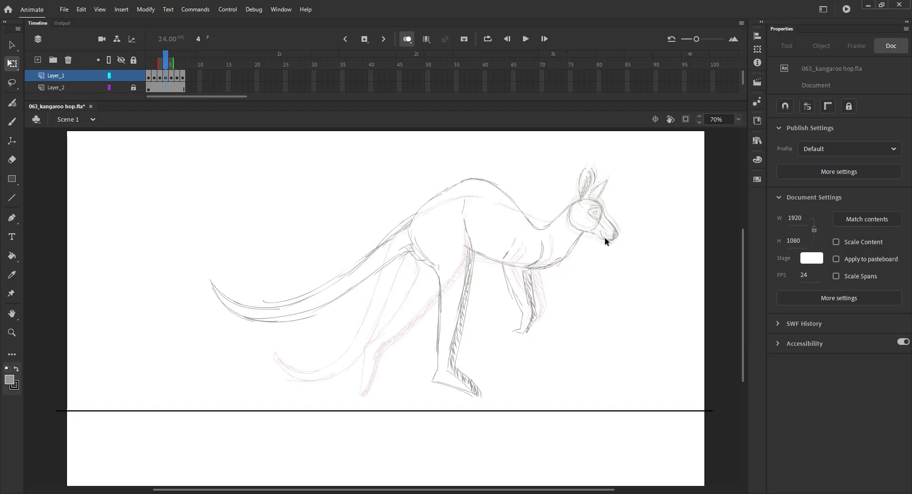
{"action": "key", "text": "period"}
{"action": "key", "text": "comma"}
{"action": "key", "text": "period"}
Step: Sketch the arched back, neck, chest and belly lines on frame 5 between the onion-skinned poses with the Classic Brush
{"action": "key", "text": "b"}
{"action": "mouse_move", "coordinate": [458, 192]}
{"action": "left_mouse_down"}
{"action": "mouse_move", "coordinate": [502, 203]}
{"action": "mouse_move", "coordinate": [533, 232]}
{"action": "left_mouse_up"}
{"action": "left_click_drag", "start_coordinate": [470, 258], "coordinate": [549, 271]}
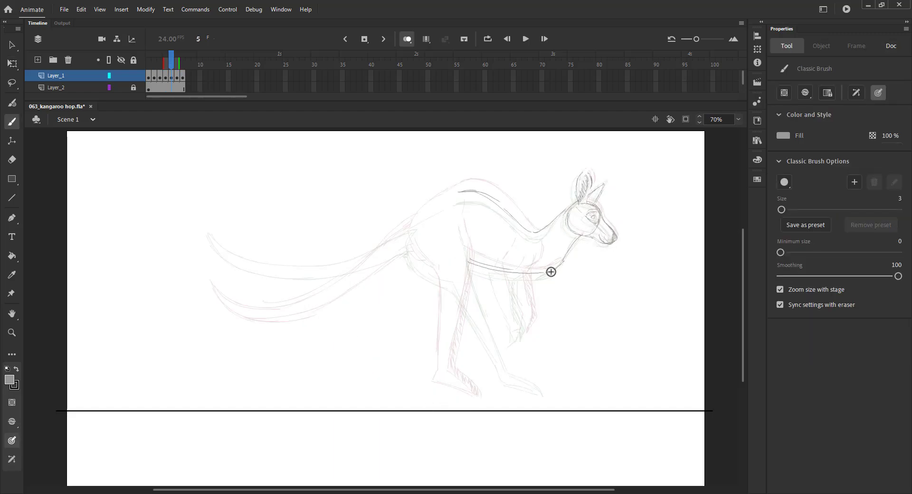
Step: Draw the rump and both forward-angled hind legs with feet on frame 5, shading the far leg
{"action": "left_click_drag", "start_coordinate": [462, 213], "coordinate": [489, 366]}
{"action": "left_click_drag", "start_coordinate": [433, 208], "coordinate": [416, 222]}
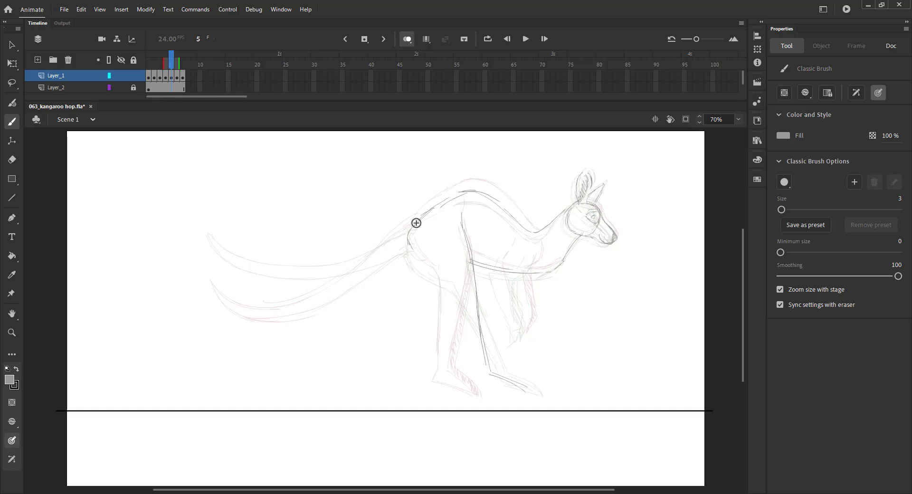
{"action": "mouse_move", "coordinate": [449, 278]}
{"action": "left_mouse_down"}
{"action": "mouse_move", "coordinate": [483, 383]}
{"action": "mouse_move", "coordinate": [524, 394]}
{"action": "left_mouse_up"}
{"action": "left_click_drag", "start_coordinate": [480, 267], "coordinate": [487, 337]}
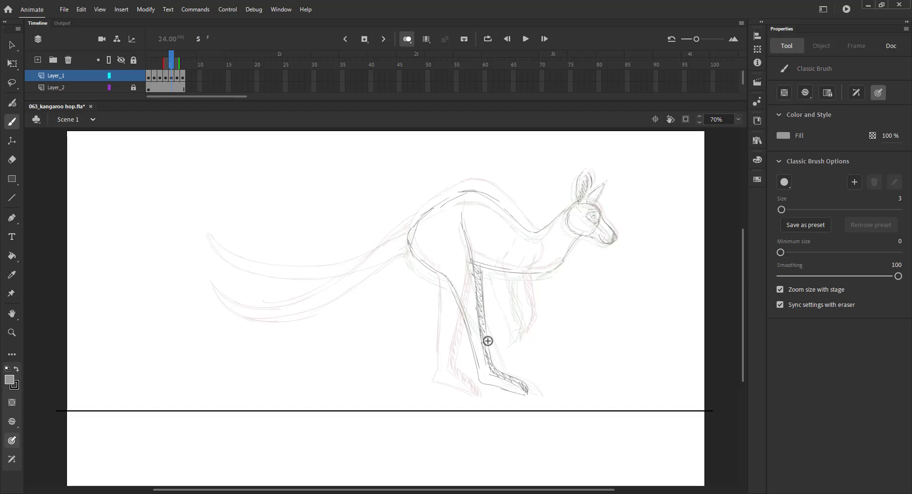
Step: Draw the curved tail on frame 5 midway between the neighbouring tails, checking it against the adjacent frames
{"action": "left_click_drag", "start_coordinate": [418, 220], "coordinate": [345, 271]}
{"action": "key", "text": "comma"}
{"action": "key", "text": "period"}
{"action": "key", "text": "period"}
{"action": "key", "text": "period"}
{"action": "key", "text": "comma"}
{"action": "key", "text": "comma"}
{"action": "mouse_move", "coordinate": [209, 256]}
{"action": "left_mouse_down"}
{"action": "mouse_move", "coordinate": [240, 275]}
{"action": "mouse_move", "coordinate": [366, 250]}
{"action": "mouse_move", "coordinate": [241, 291]}
{"action": "mouse_move", "coordinate": [298, 301]}
{"action": "left_mouse_up"}
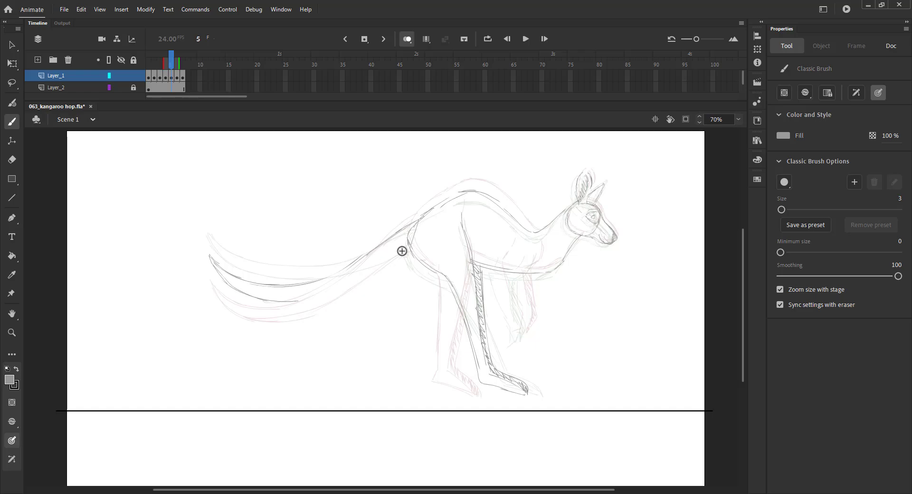
{"action": "mouse_move", "coordinate": [407, 247]}
{"action": "left_mouse_down"}
{"action": "mouse_move", "coordinate": [354, 282]}
{"action": "mouse_move", "coordinate": [263, 303]}
{"action": "left_mouse_up"}
Step: Add the shoulder line and forelegs to frame 5, turn off onion skinning and save the file
{"action": "mouse_move", "coordinate": [537, 244]}
{"action": "left_mouse_down"}
{"action": "mouse_move", "coordinate": [522, 333]}
{"action": "mouse_move", "coordinate": [526, 274]}
{"action": "left_mouse_up"}
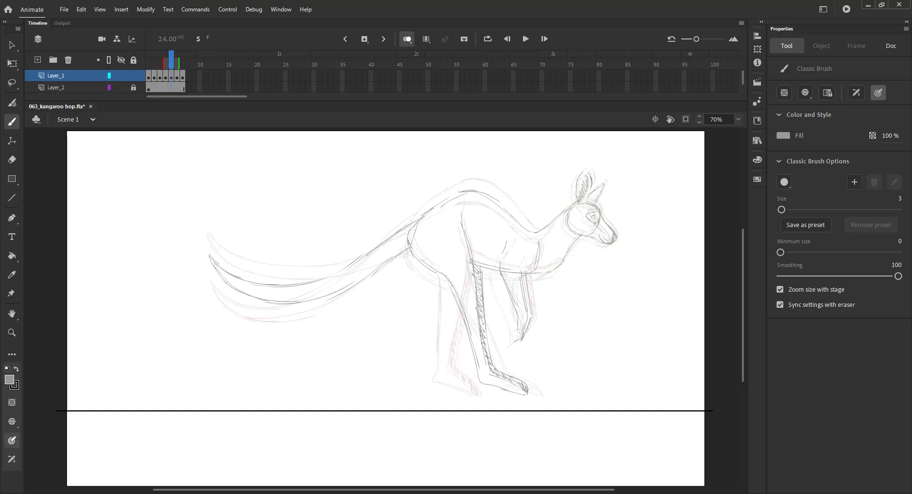
{"action": "left_click", "coordinate": [407, 39]}
{"action": "key", "text": "ctrl+s"}
{"action": "left_click", "coordinate": [206, 60]}
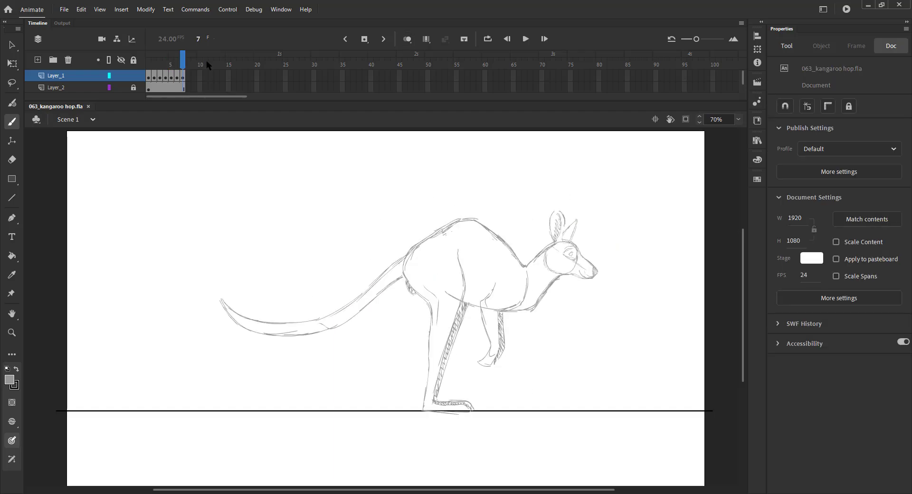